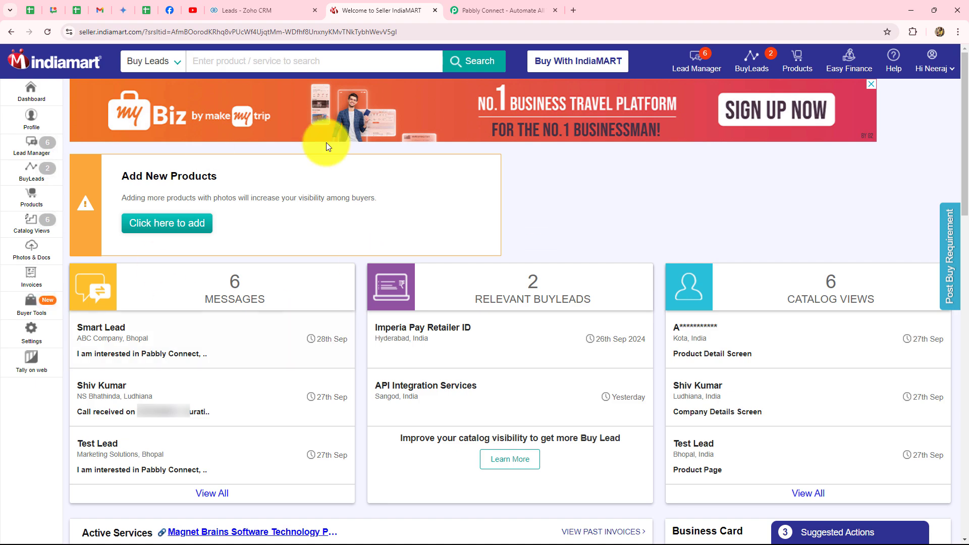
# Check the existing Zoho CRM leads and the IndiaMART dashboard, then bring up the Pabbly Connect site
pyautogui.click(256, 13)
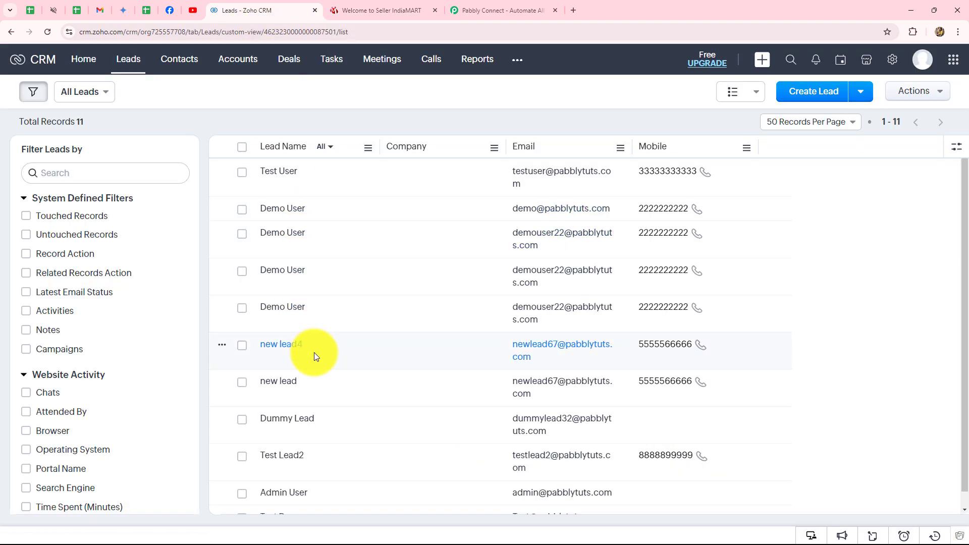
pyautogui.click(355, 9)
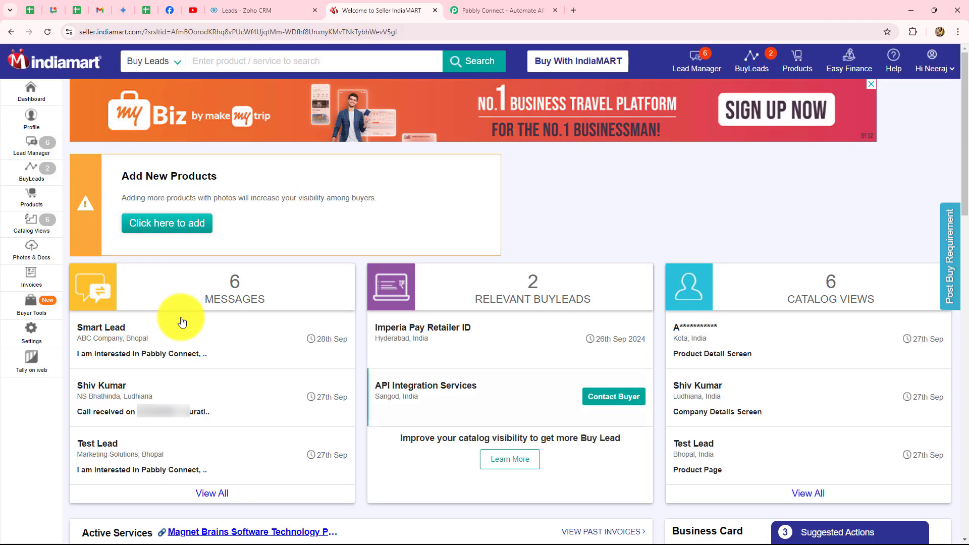
pyautogui.click(249, 11)
pyautogui.click(474, 10)
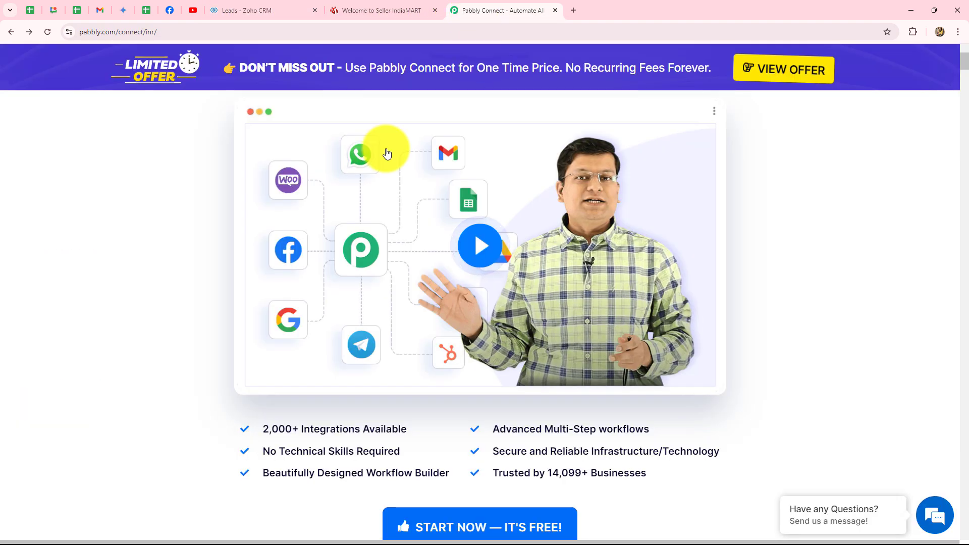
# Review the landing page headline 'Easily Connect Multiple Applications & Automate your Tasks!' and sign in
pyautogui.scroll(5, 197, 216)
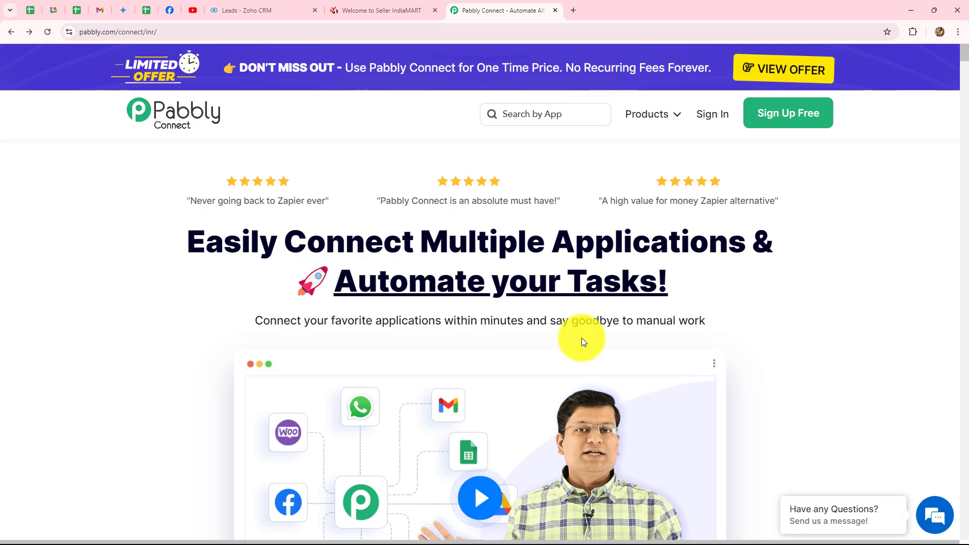
pyautogui.click(194, 31)
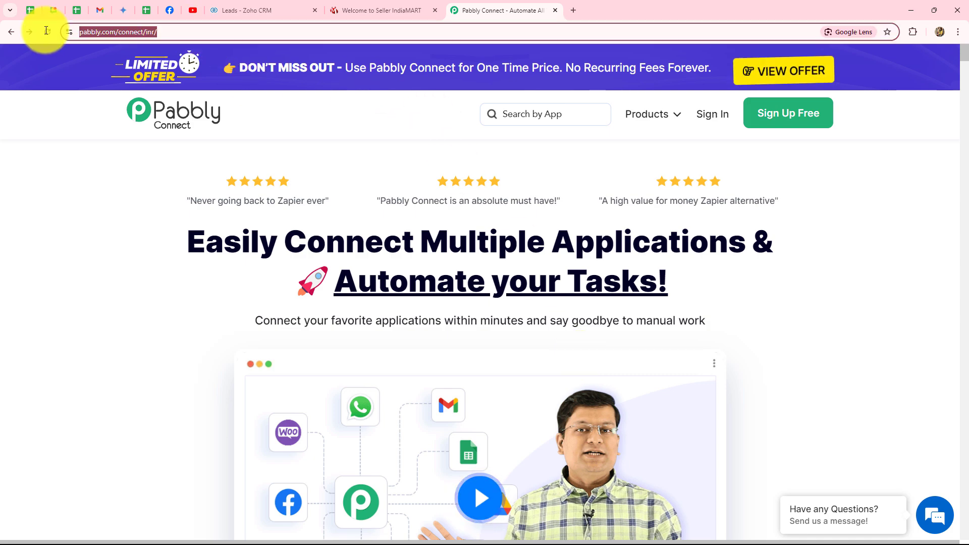
pyautogui.click(162, 295)
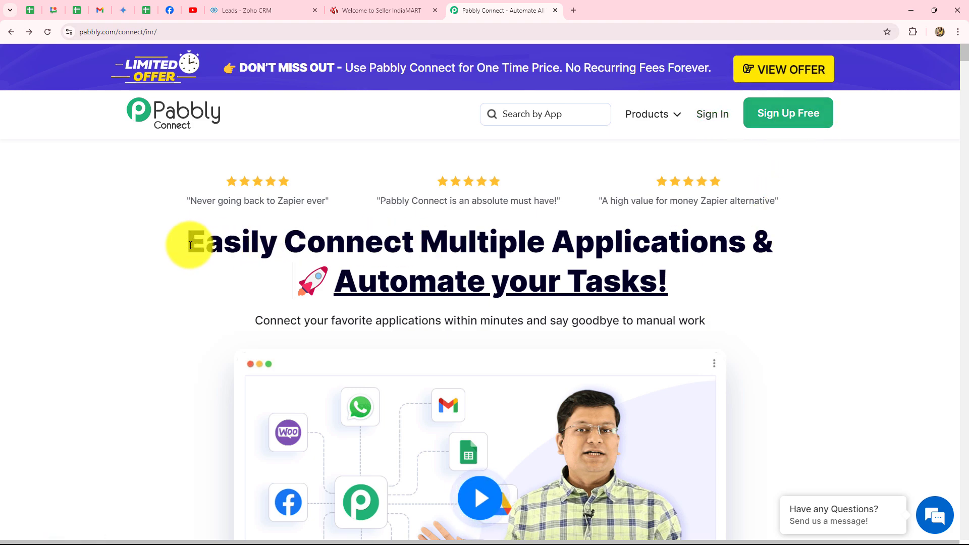
pyautogui.moveTo(190, 246); pyautogui.dragTo(708, 298)
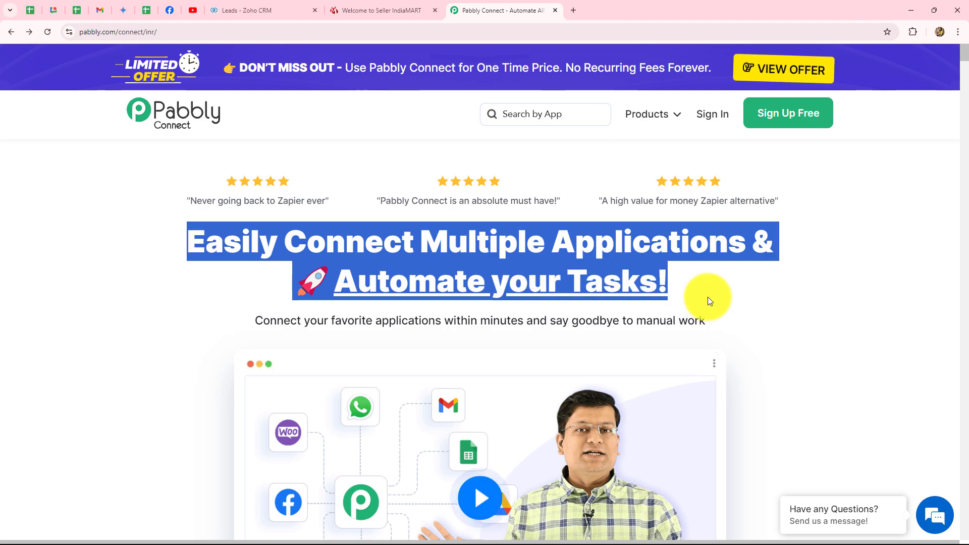
pyautogui.click(726, 286)
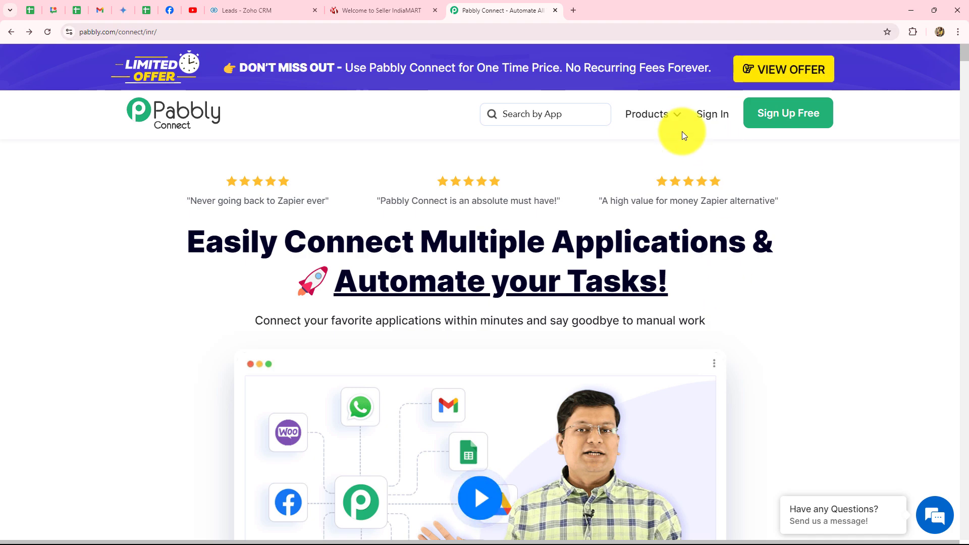
pyautogui.click(707, 110)
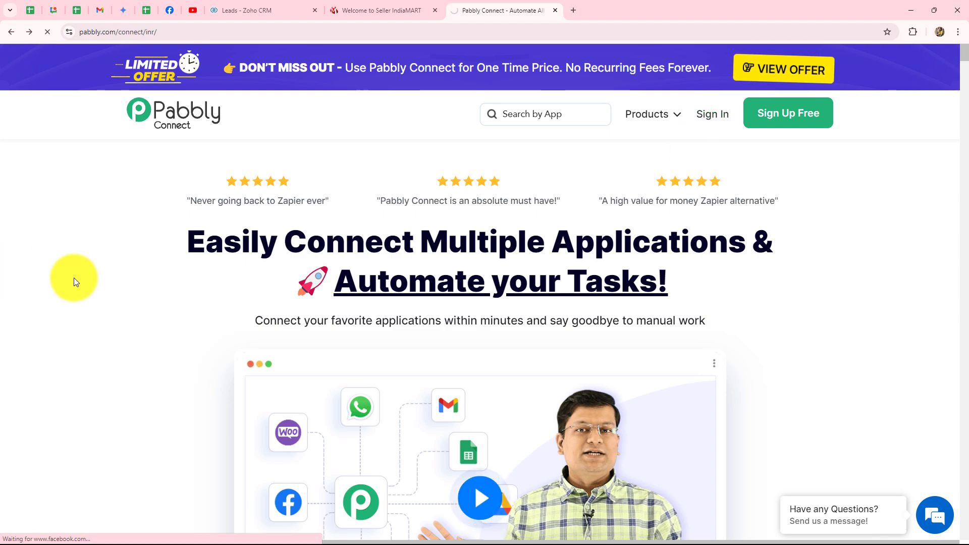
# Launch Pabbly Connect with Access Now from the All Pabbly Apps list
pyautogui.scroll(-2, 74, 274)
pyautogui.scroll(1, 74, 274)
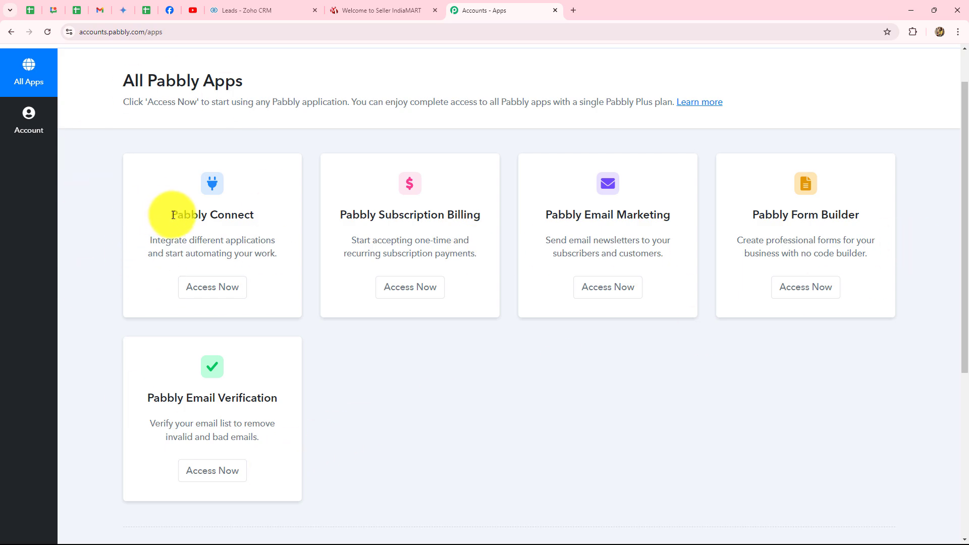
pyautogui.moveTo(168, 217); pyautogui.dragTo(260, 223)
pyautogui.click(227, 287)
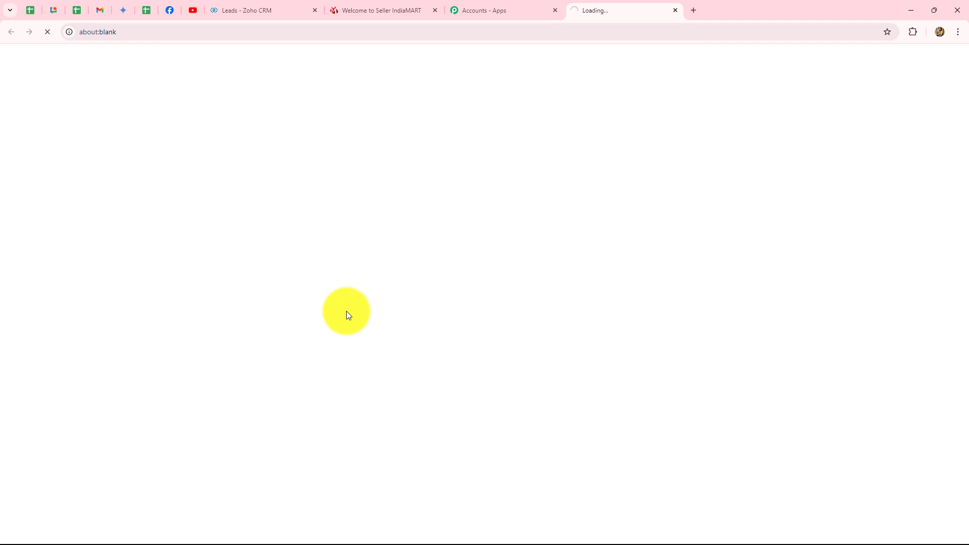
# Scroll through the dashboard showing 3000 tasks allotted, 2971 remaining, and an empty Home folder
pyautogui.scroll(-3, 348, 315)
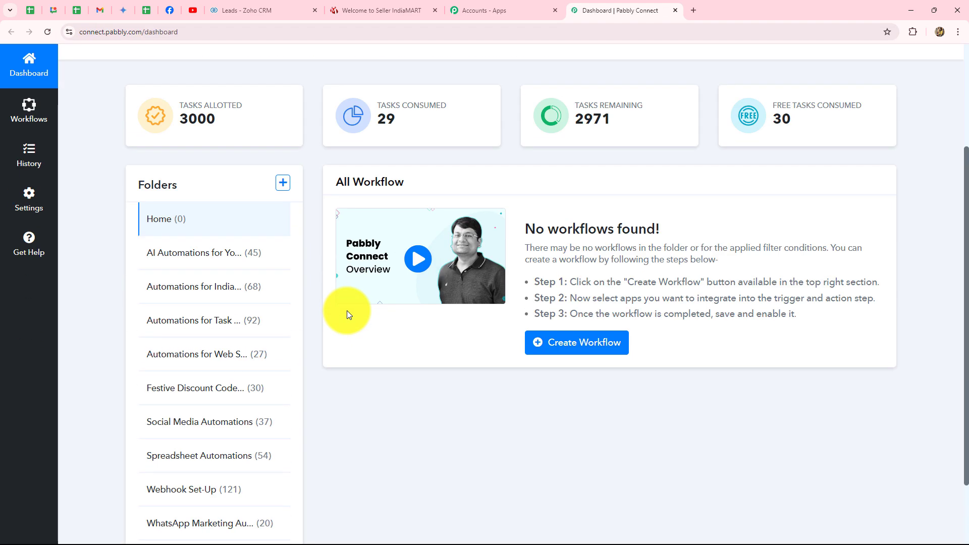
pyautogui.scroll(-2, 346, 310)
pyautogui.scroll(2, 347, 310)
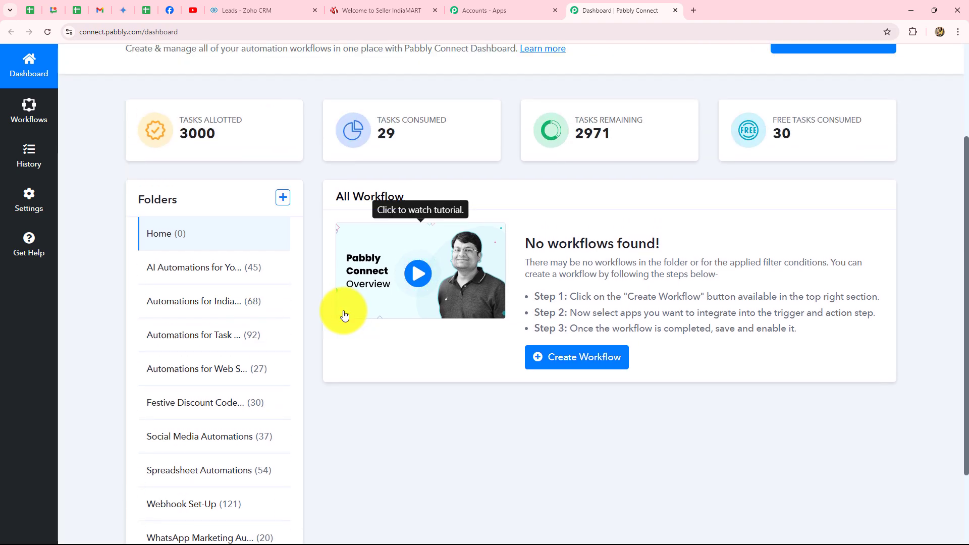
pyautogui.scroll(-2, 345, 315)
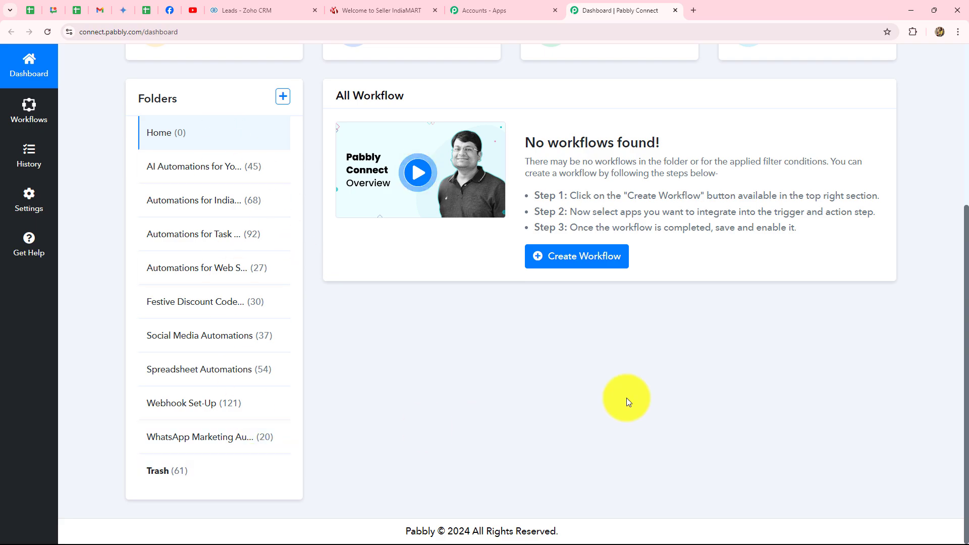
pyautogui.scroll(5, 626, 401)
pyautogui.scroll(-5, 626, 398)
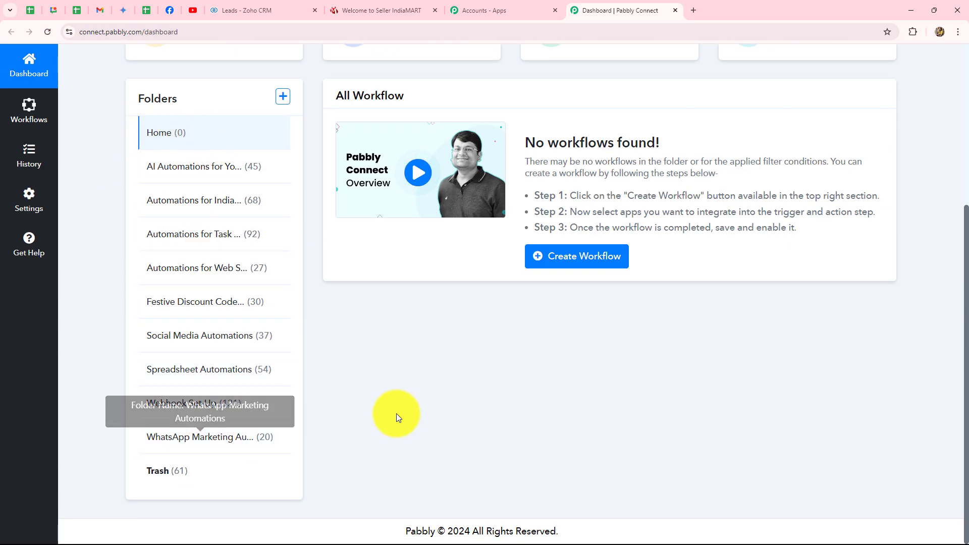
pyautogui.scroll(1, 426, 403)
pyautogui.scroll(4, 426, 404)
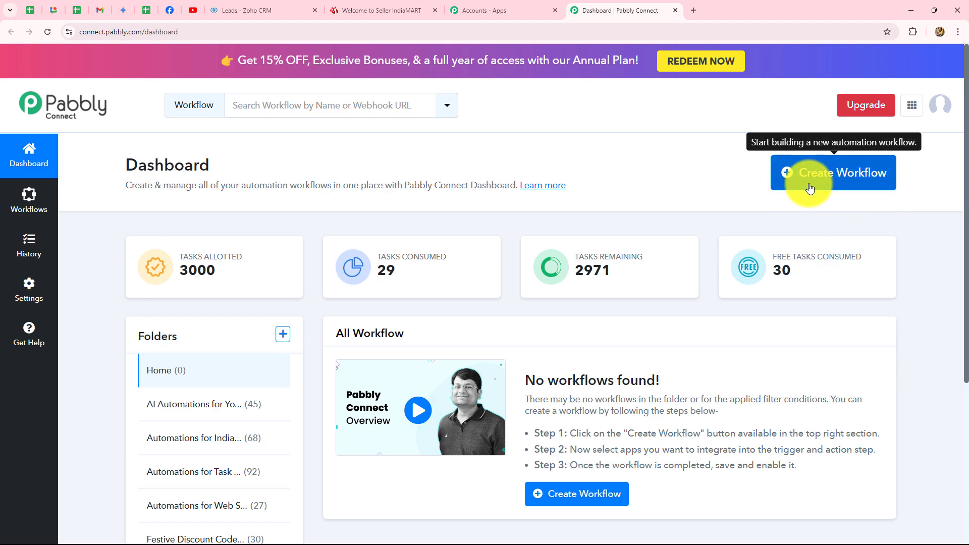
# Create the workflow 'Add Manufacturig Facilities IndiaMART Enquiries / Leads…' in the Automations for IndiaMART Leads folder
pyautogui.click(825, 187)
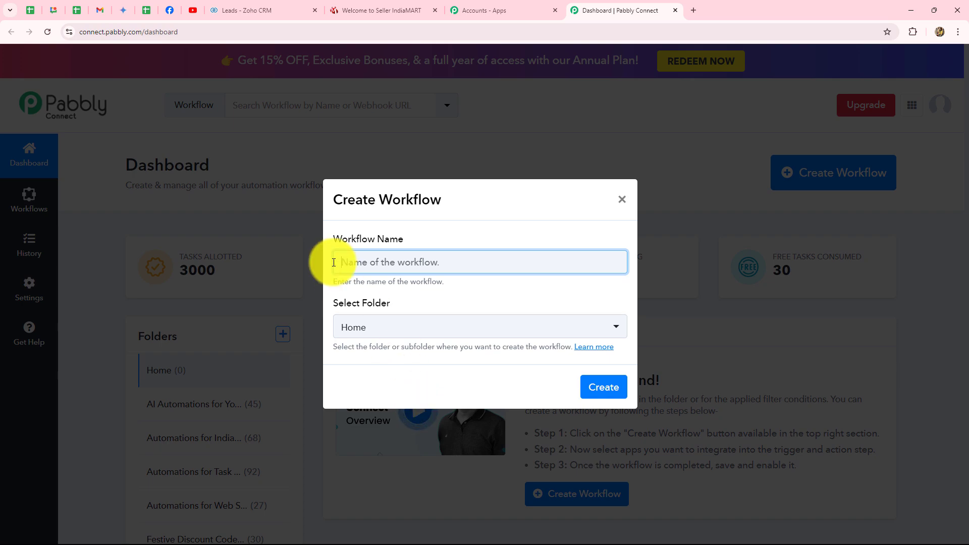
pyautogui.hotkey('ctrl', 'v')
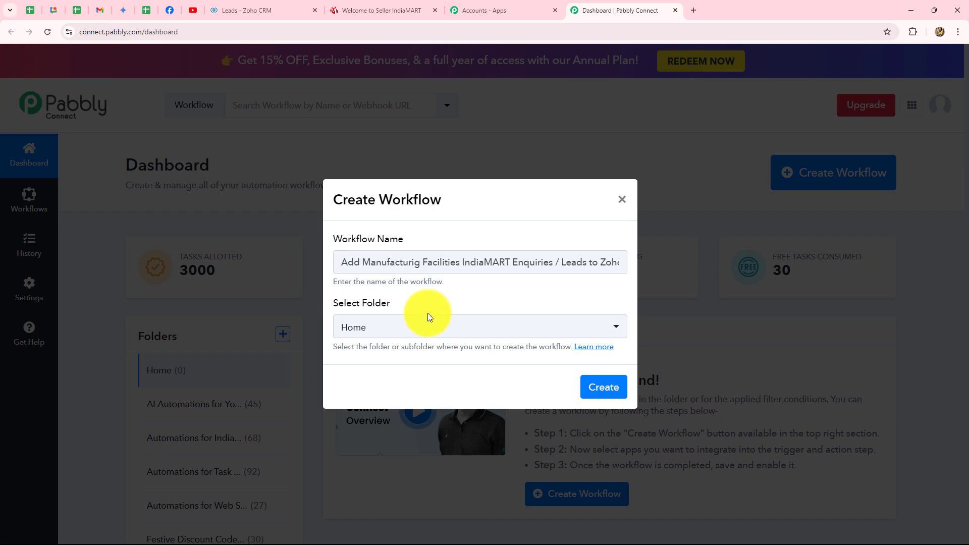
pyautogui.click(409, 328)
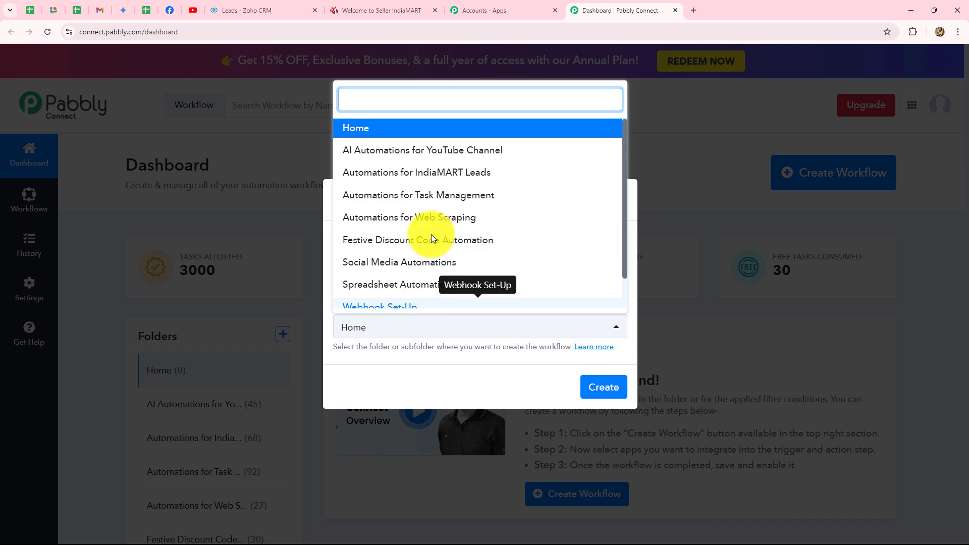
pyautogui.scroll(-1, 417, 266)
pyautogui.scroll(1, 420, 268)
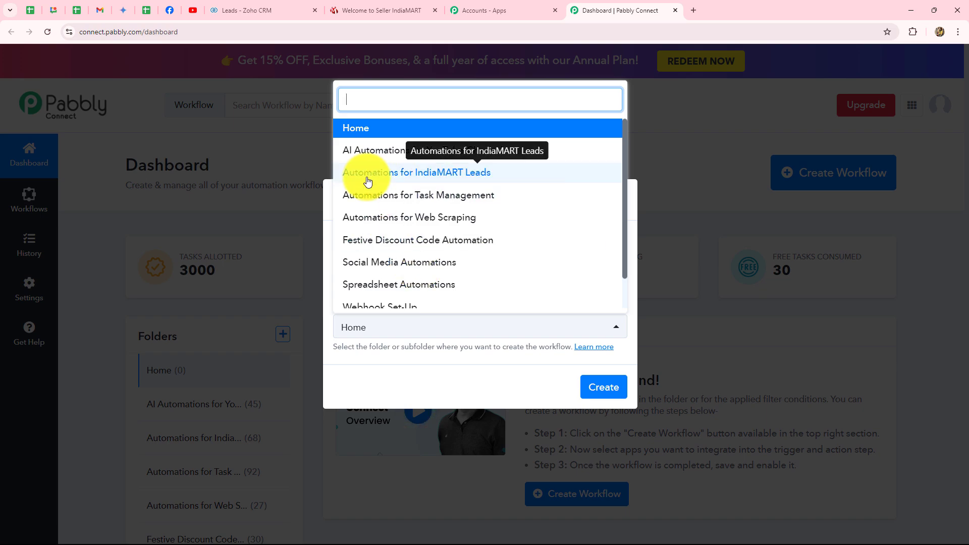
pyautogui.click(421, 181)
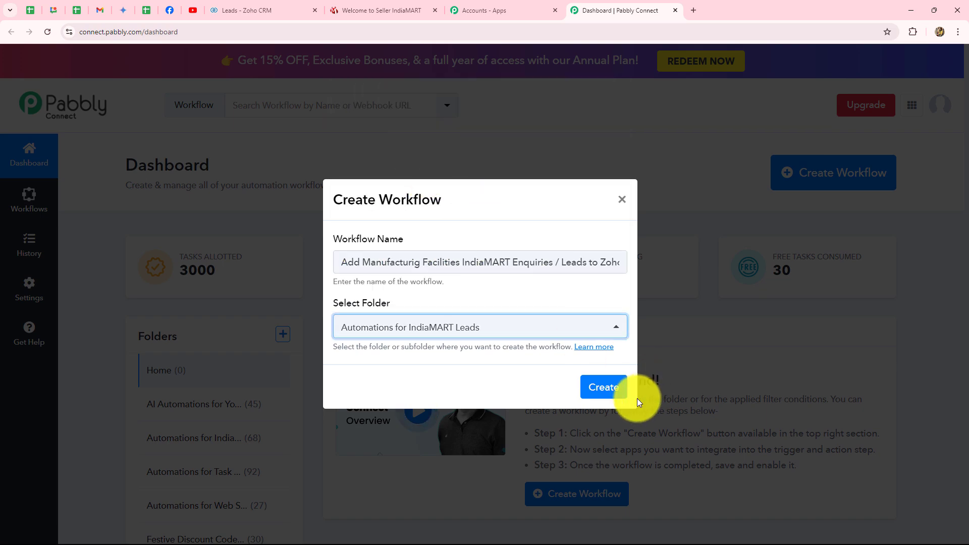
pyautogui.click(604, 390)
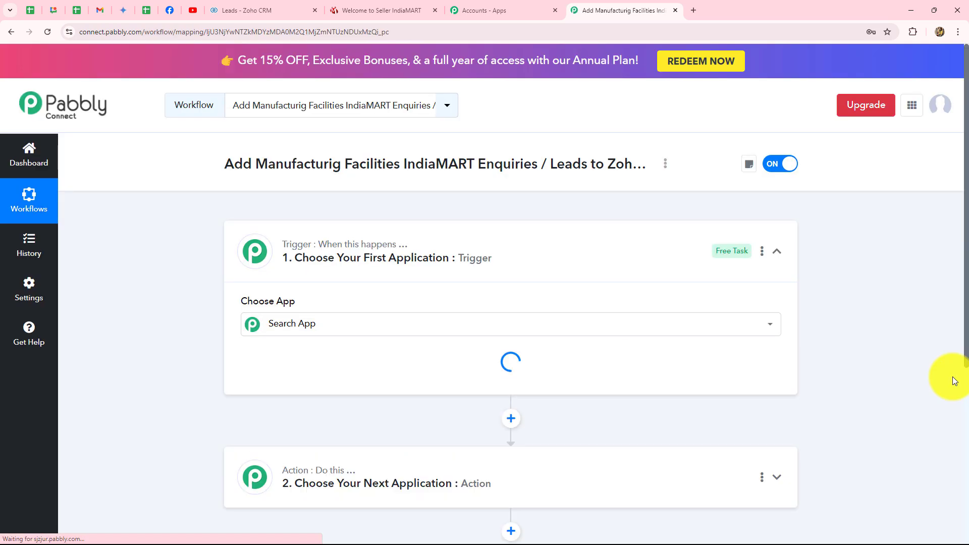
# Collapse the trigger step, check the IndiaMART tab, then open the trigger's app search box
pyautogui.click(781, 253)
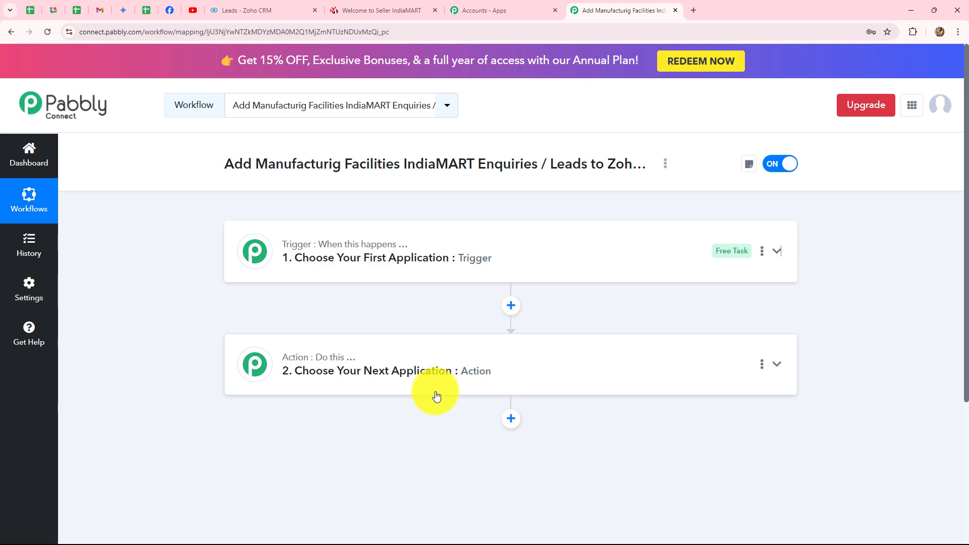
pyautogui.click(391, 9)
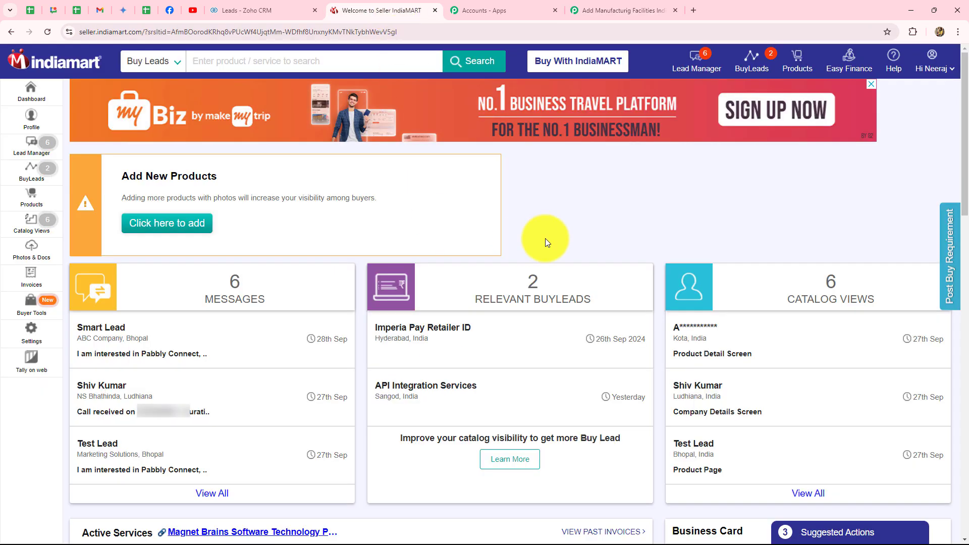
pyautogui.click(622, 9)
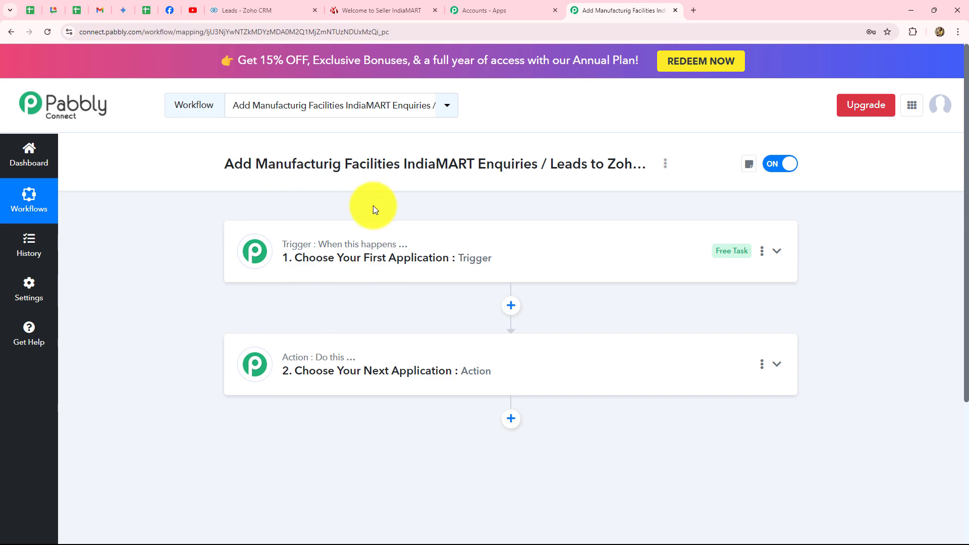
pyautogui.click(382, 11)
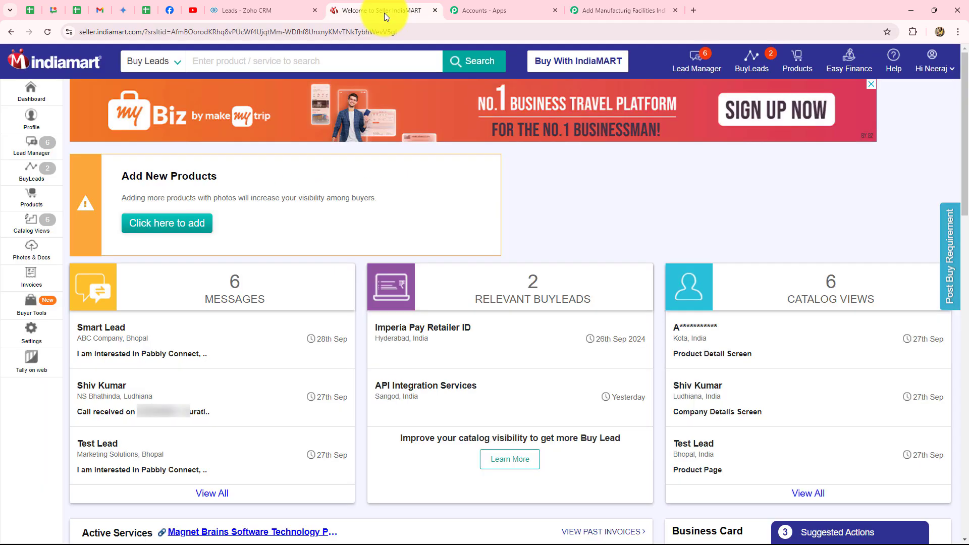
pyautogui.click(637, 6)
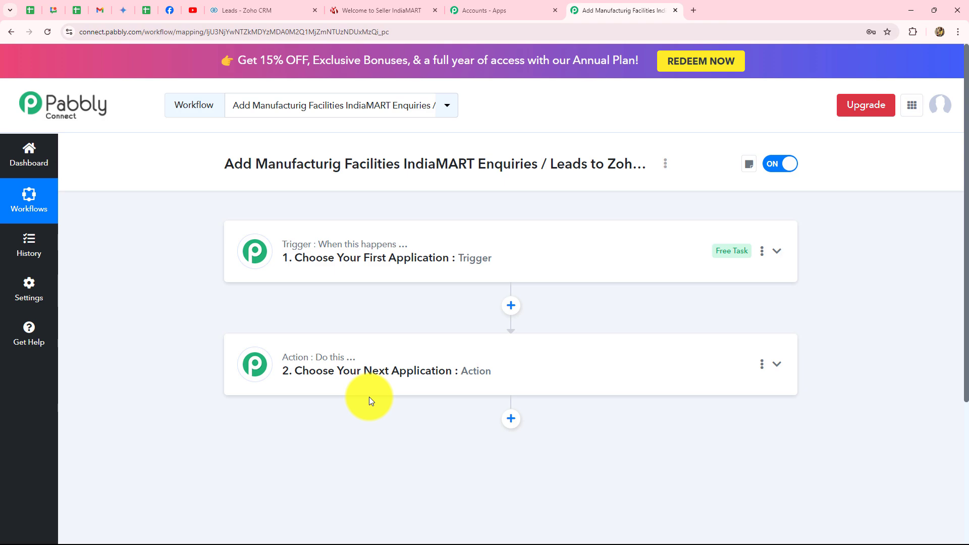
pyautogui.click(332, 247)
pyautogui.click(282, 324)
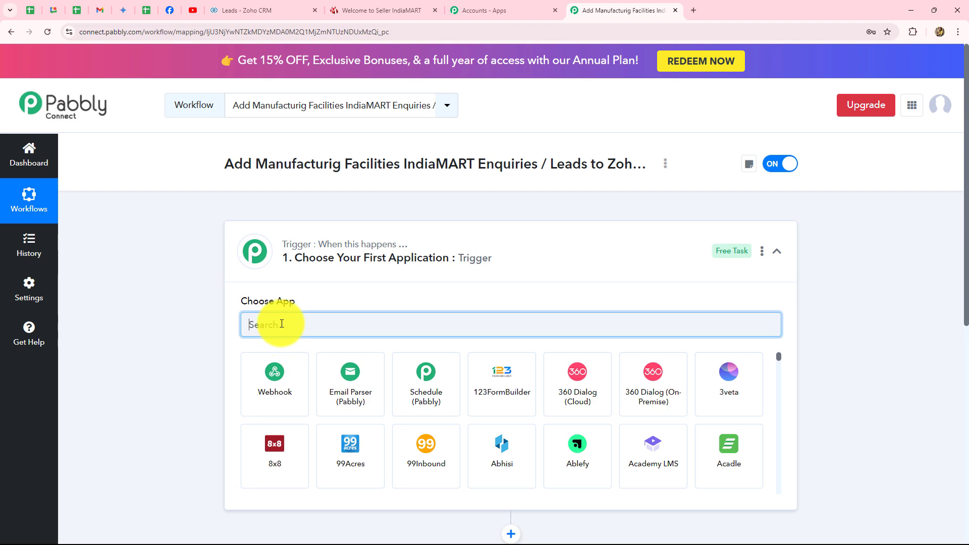
# Set the trigger app to IndiaMART with the New Leads event
pyautogui.write('Indi')
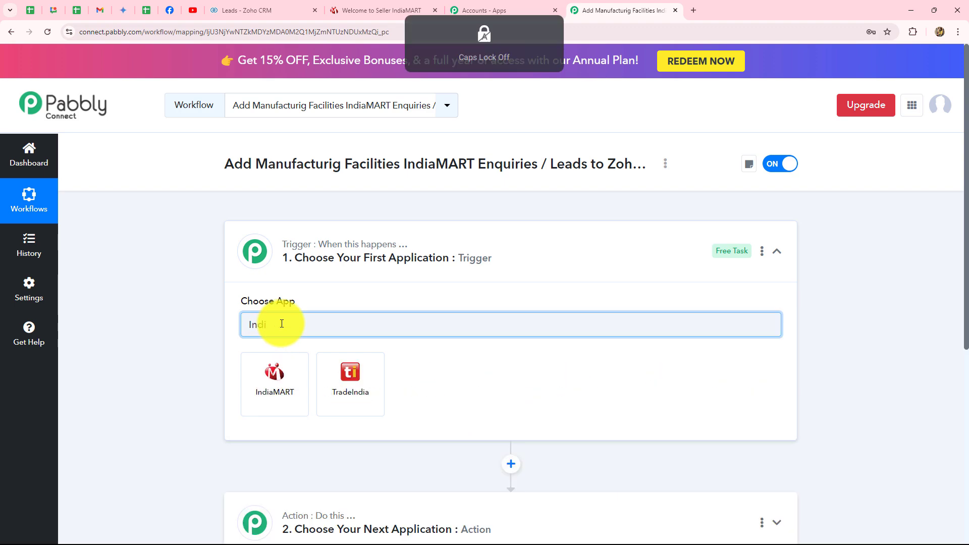
pyautogui.click(279, 360)
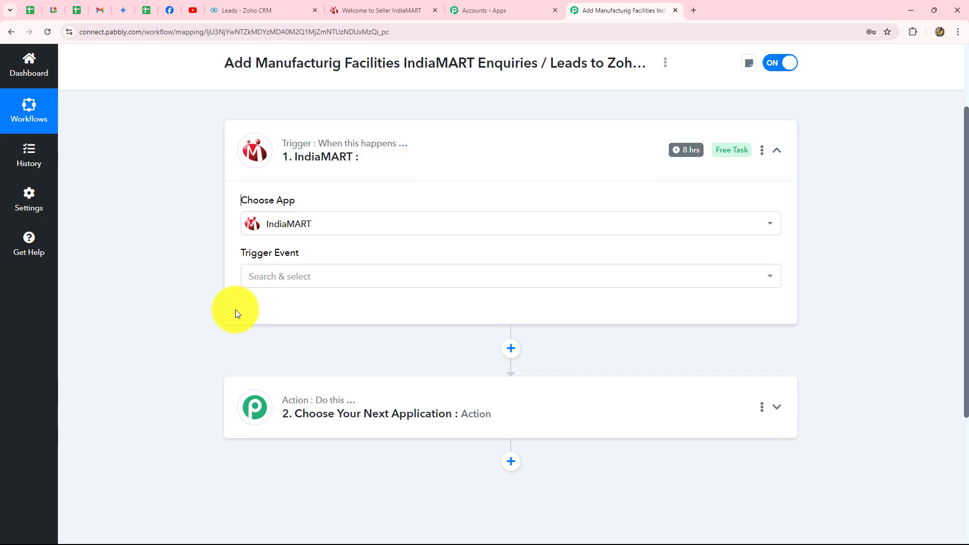
pyautogui.click(334, 282)
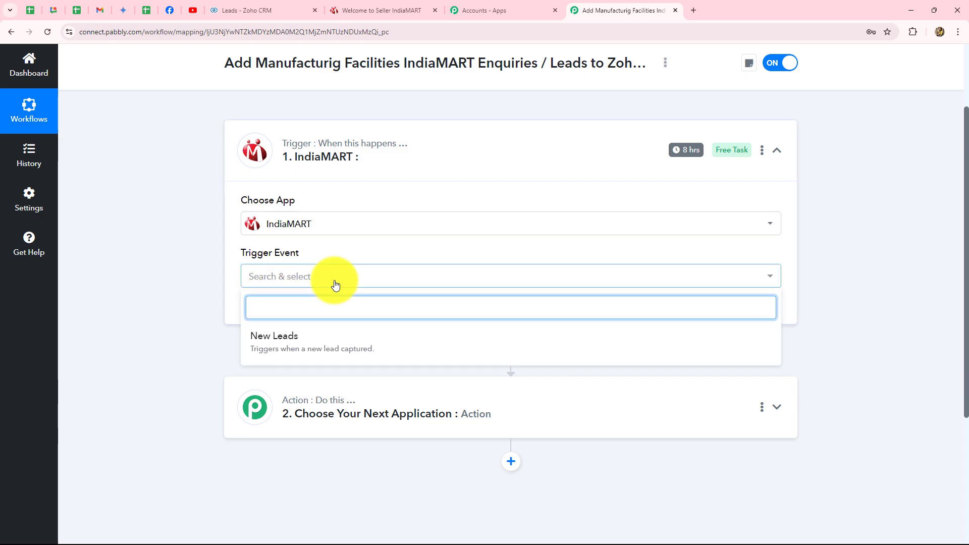
pyautogui.click(310, 351)
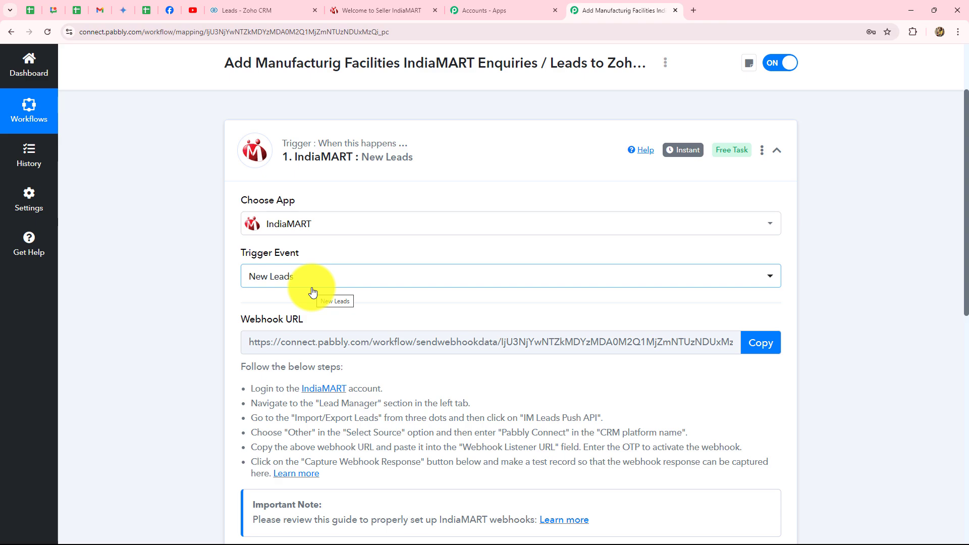
pyautogui.scroll(-3, 302, 328)
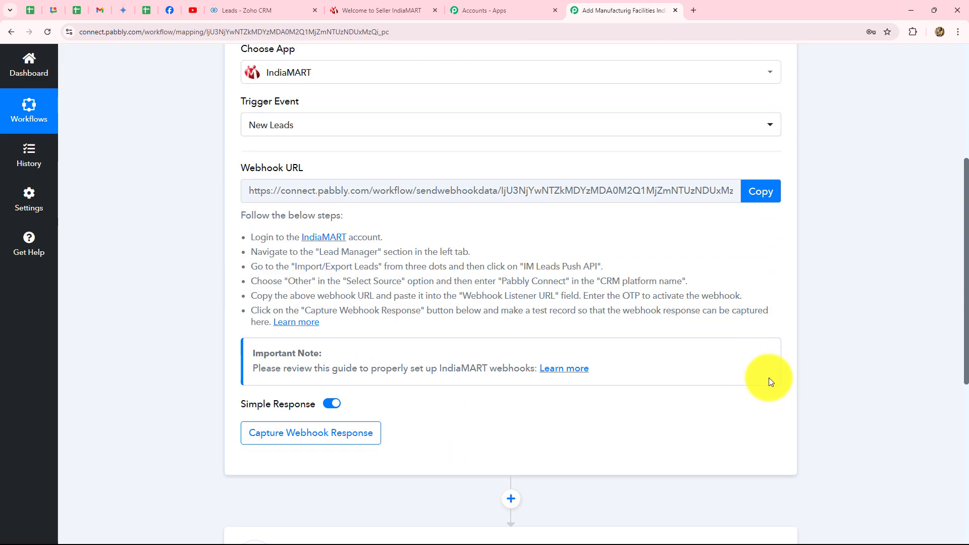
pyautogui.scroll(3, 769, 379)
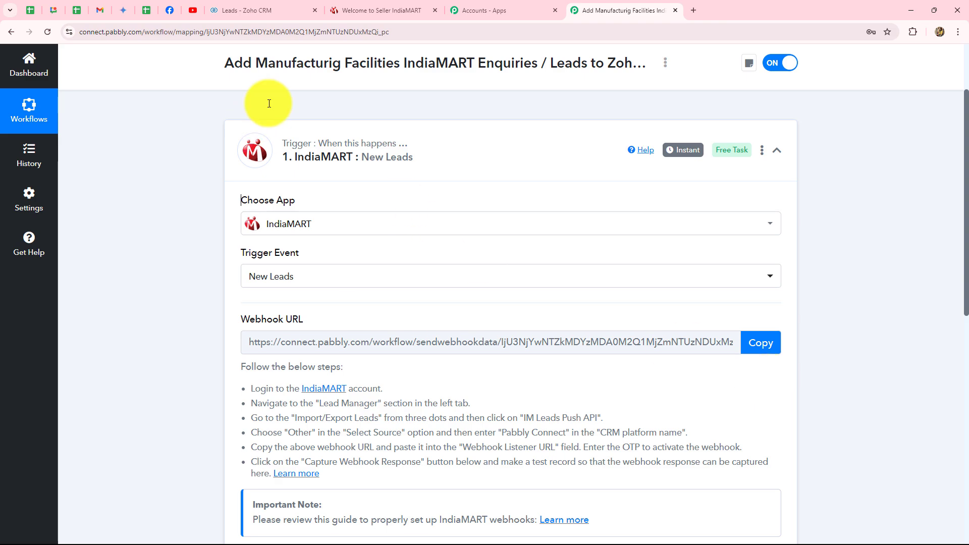
# Read the six webhook setup steps, copy the IndiaMART webhook URL, and move to IndiaMART Seller
pyautogui.click(382, 15)
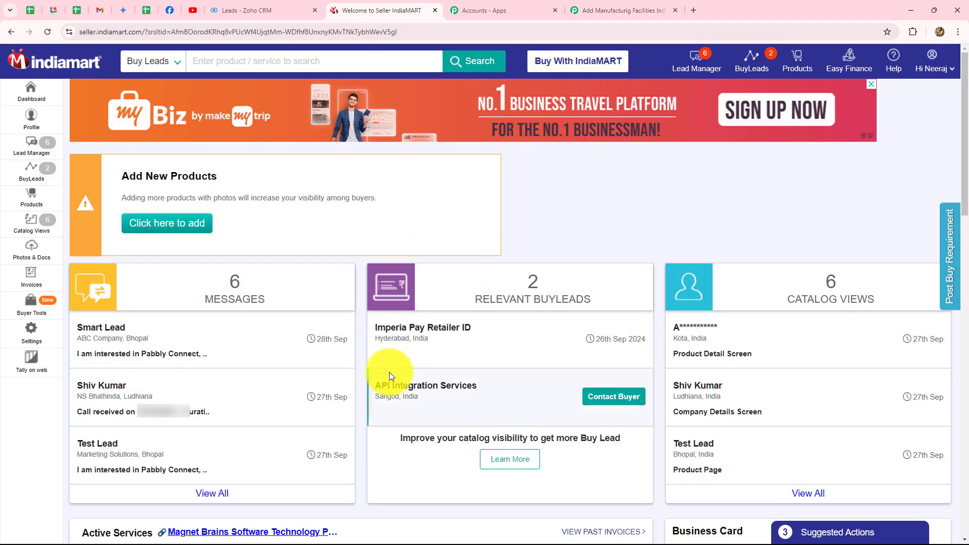
pyautogui.click(625, 11)
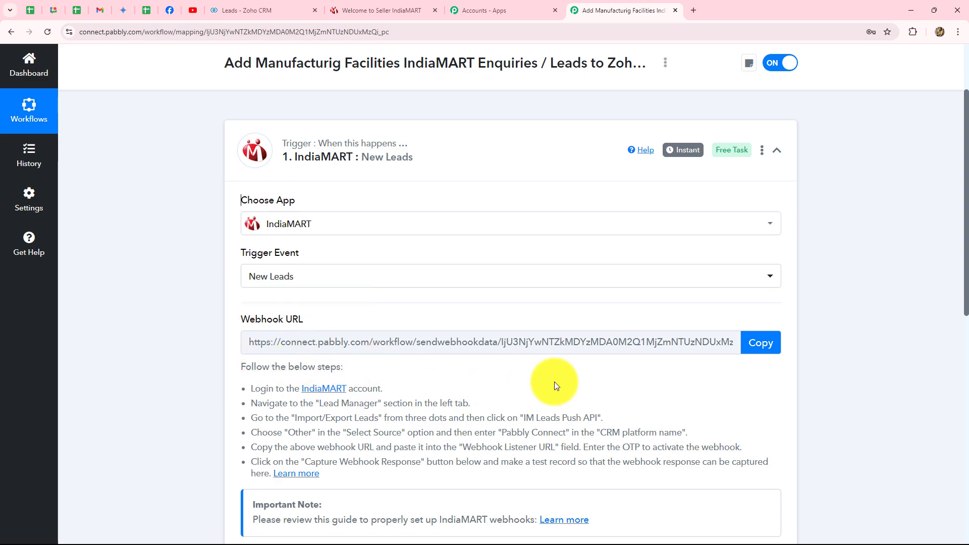
pyautogui.scroll(-3, 559, 379)
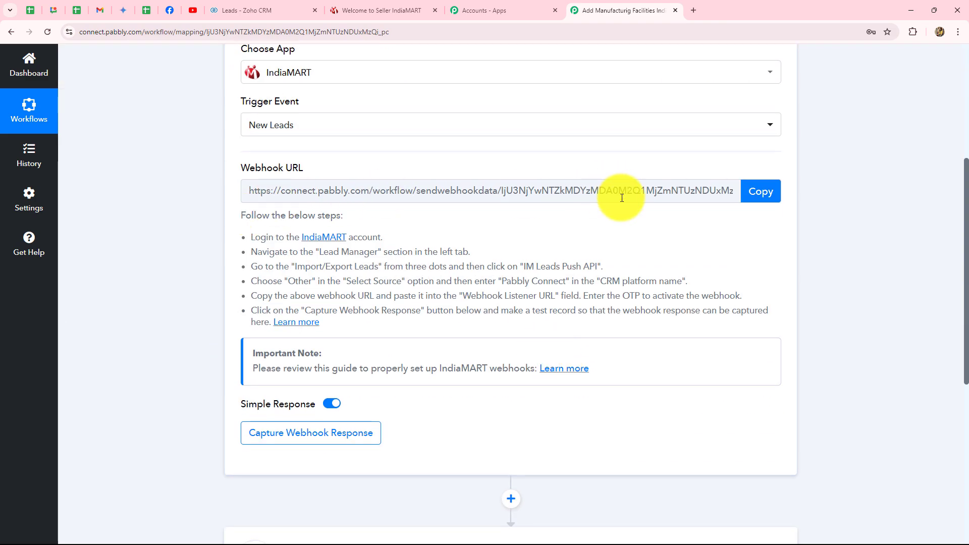
pyautogui.moveTo(243, 237); pyautogui.dragTo(353, 337)
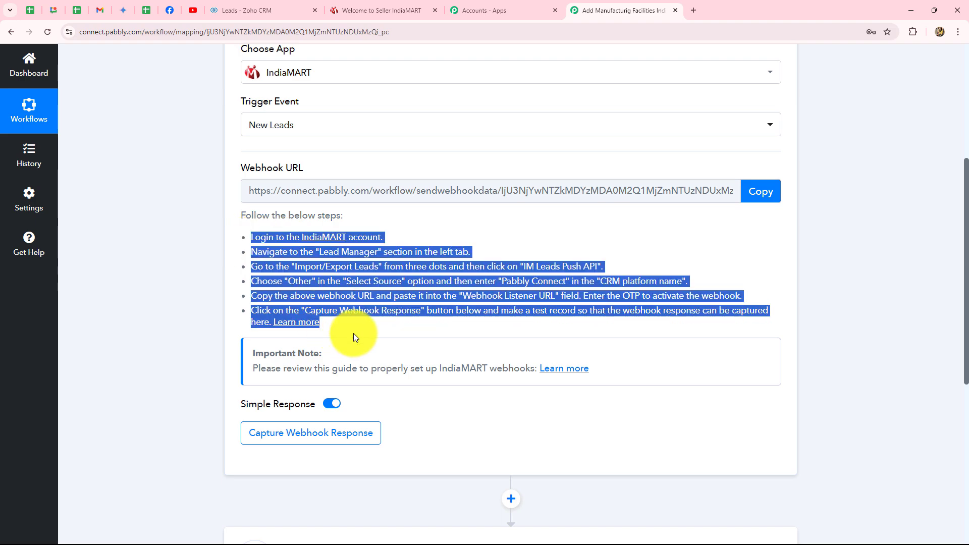
pyautogui.click(353, 337)
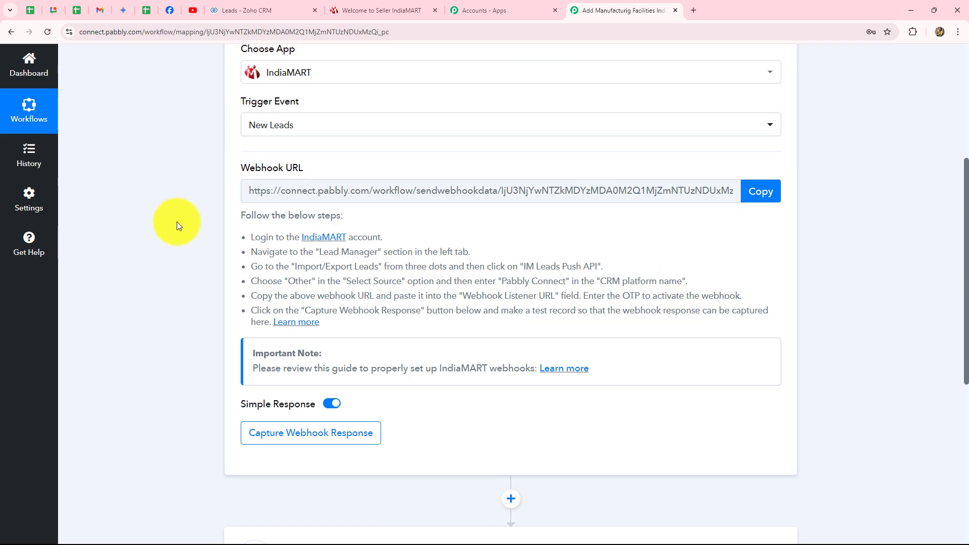
pyautogui.click(750, 195)
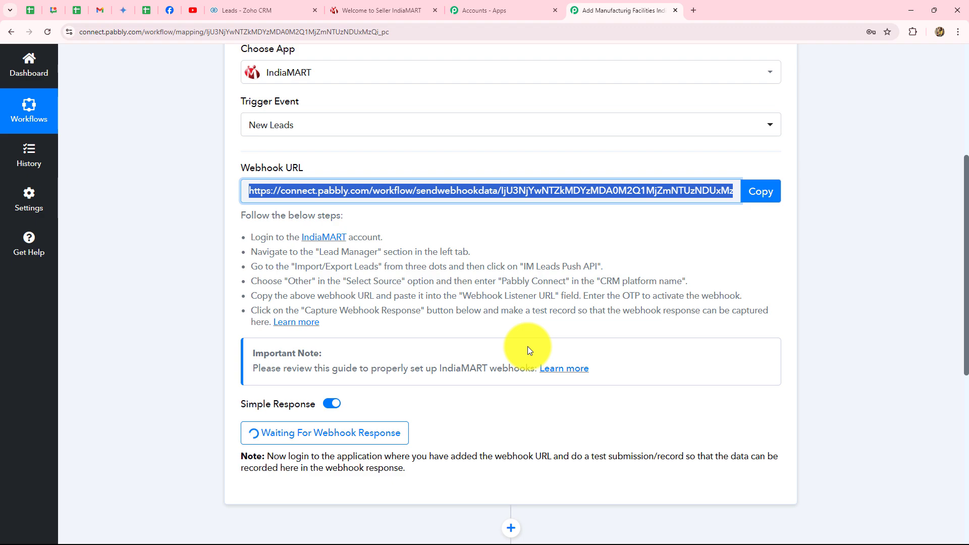
pyautogui.click(344, 10)
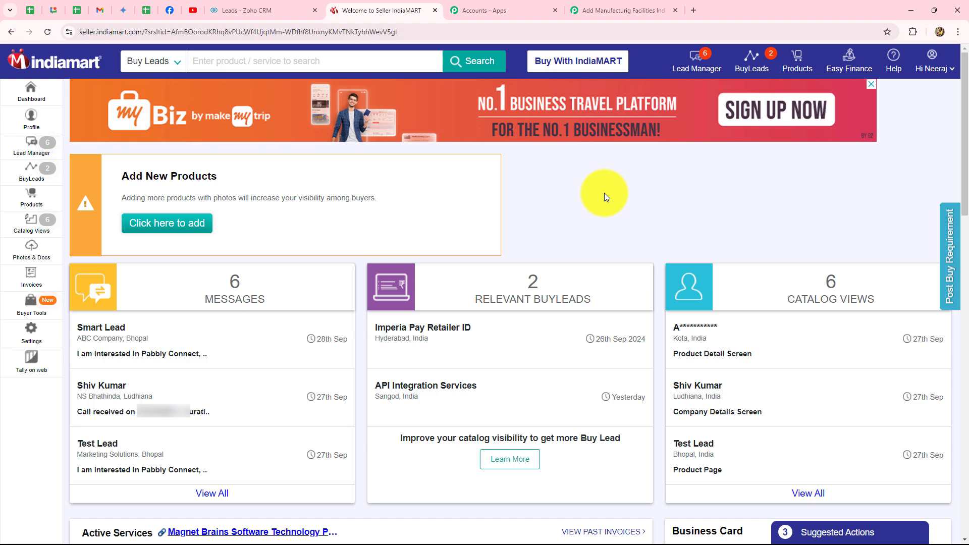
# Open Lead Manager's Import / Export Leads > Push API page and set Select Source to Other
pyautogui.click(28, 158)
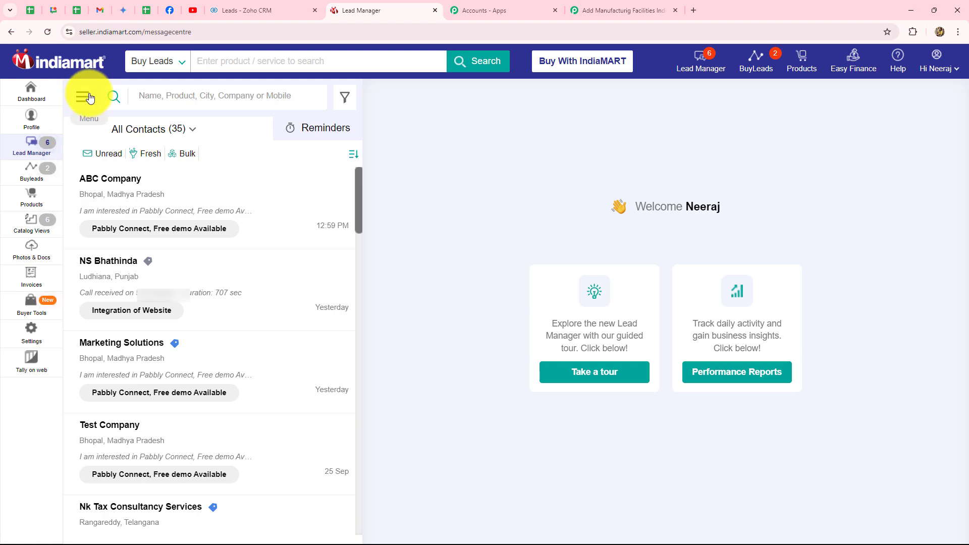
pyautogui.click(84, 98)
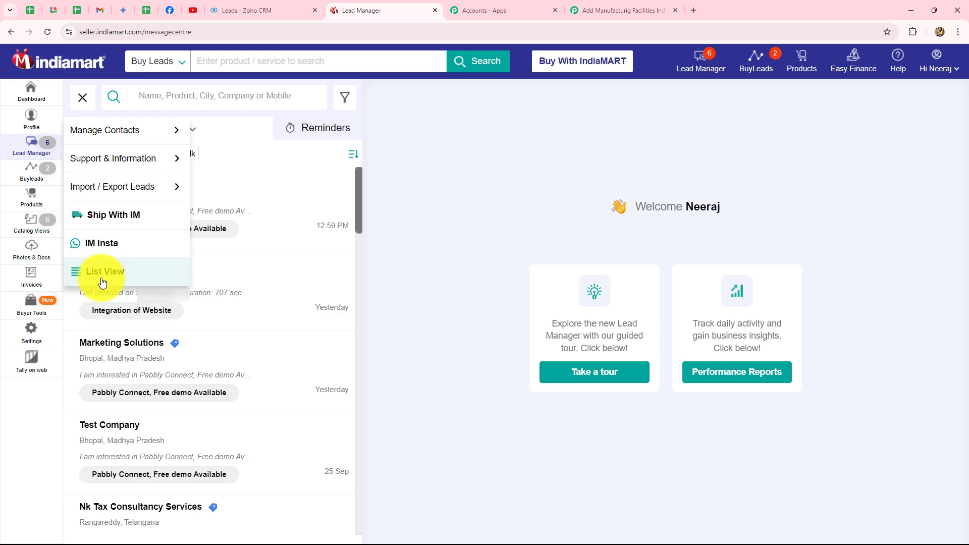
pyautogui.moveTo(79, 189)
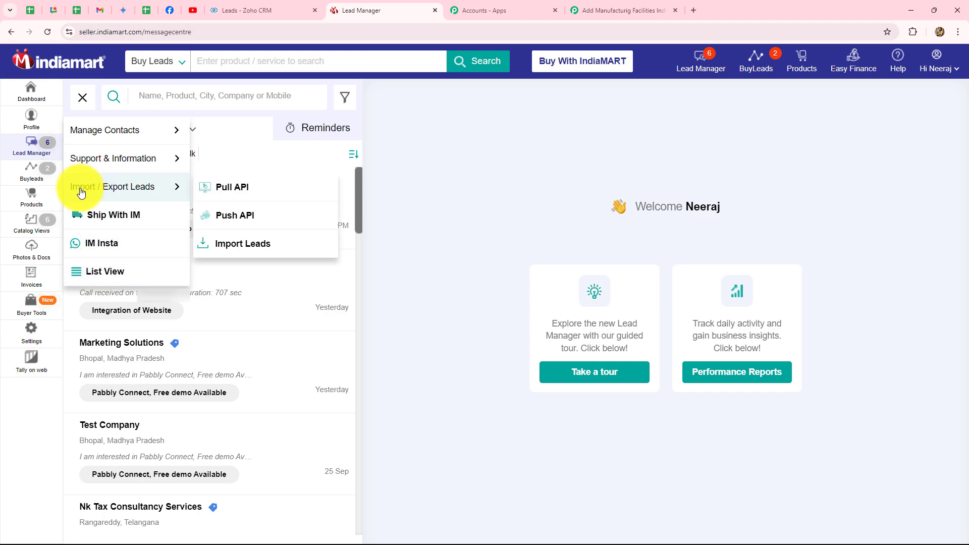
pyautogui.click(231, 214)
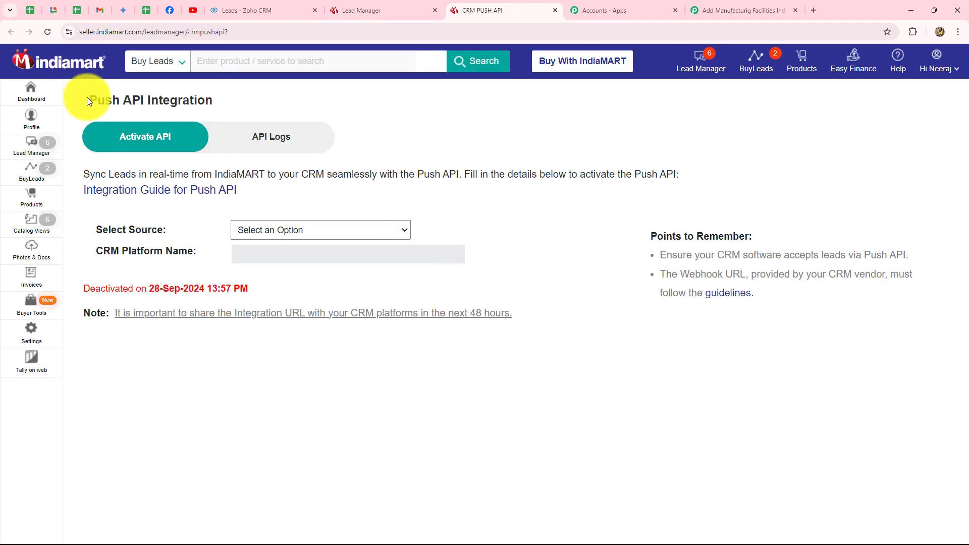
pyautogui.click(297, 230)
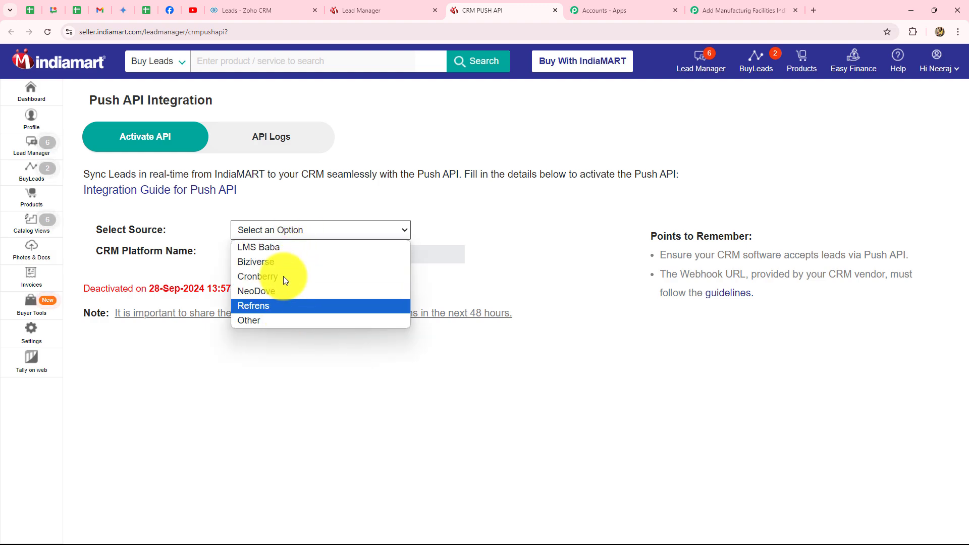
pyautogui.click(276, 320)
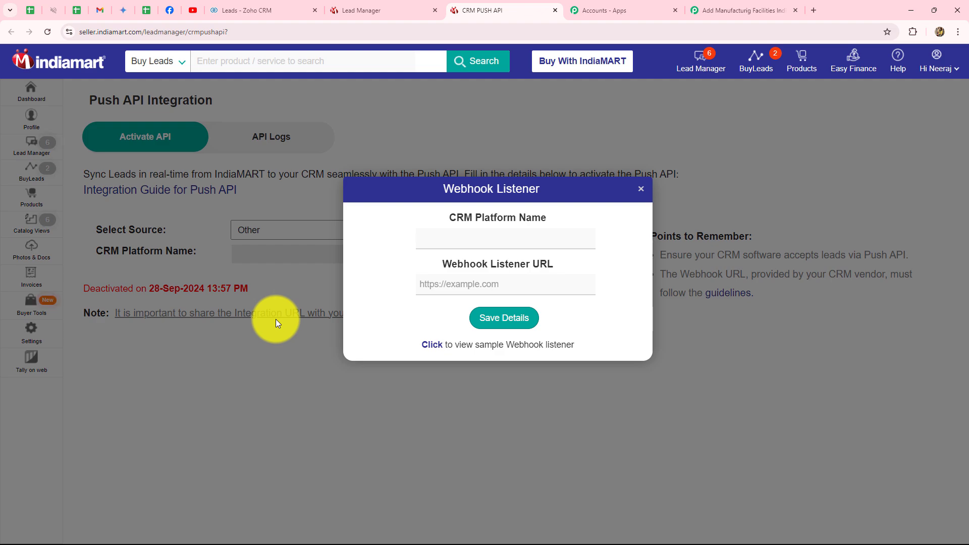
# Save the webhook listener with CRM Platform Name 'Pabbly Connect' and the pasted Pabbly webhook URL
pyautogui.click(454, 239)
pyautogui.click(481, 262)
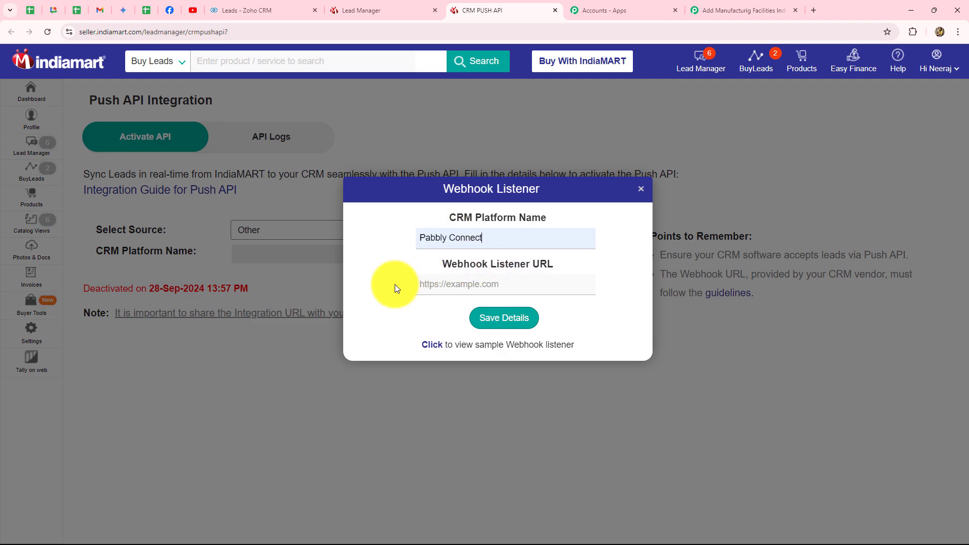
pyautogui.click(447, 284)
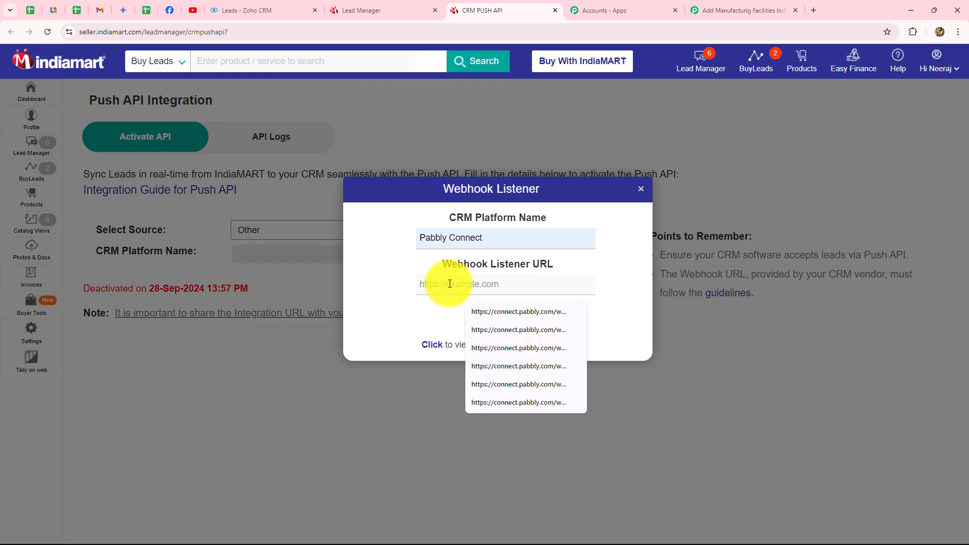
pyautogui.hotkey('ctrl', 'v')
pyautogui.click(380, 294)
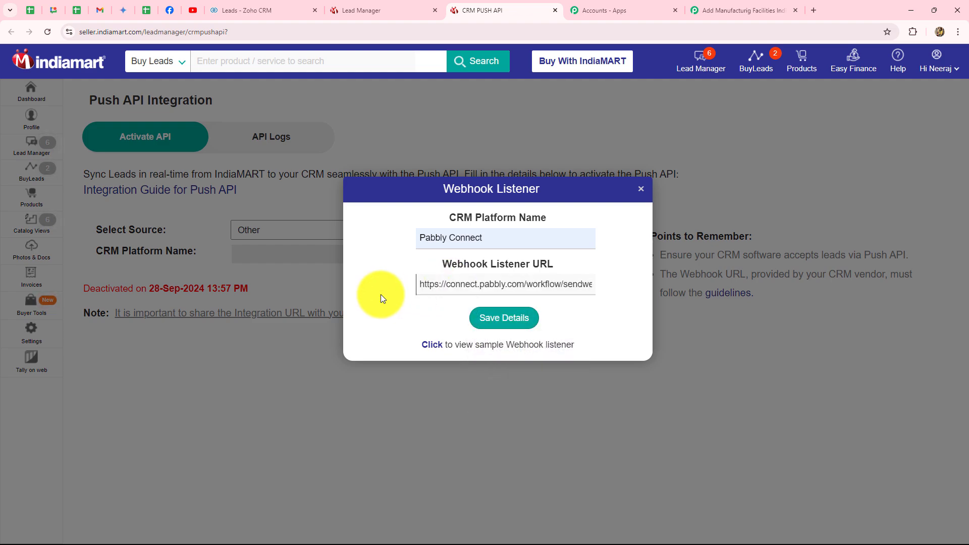
pyautogui.click(514, 318)
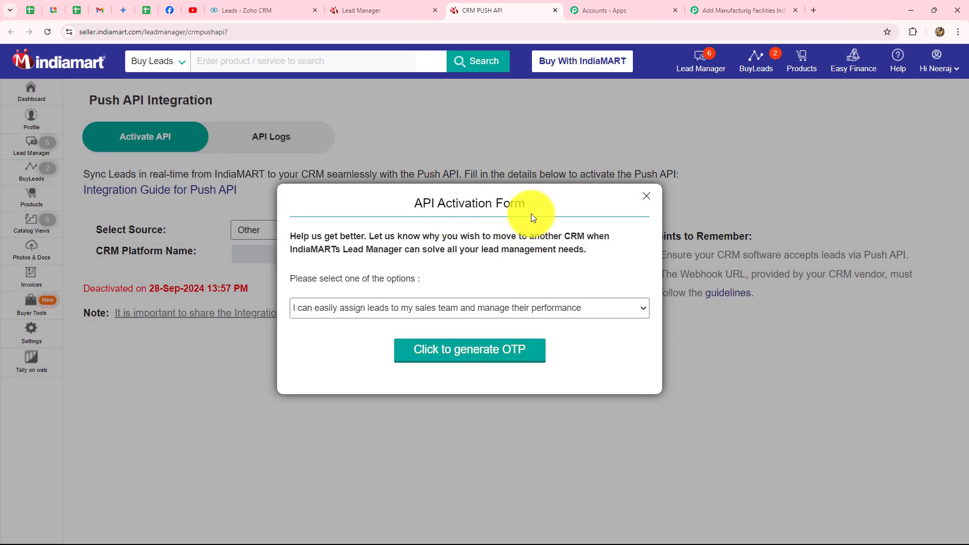
# Activate the Push API with the first reason and the emailed OTP, then return to Pabbly
pyautogui.click(375, 313)
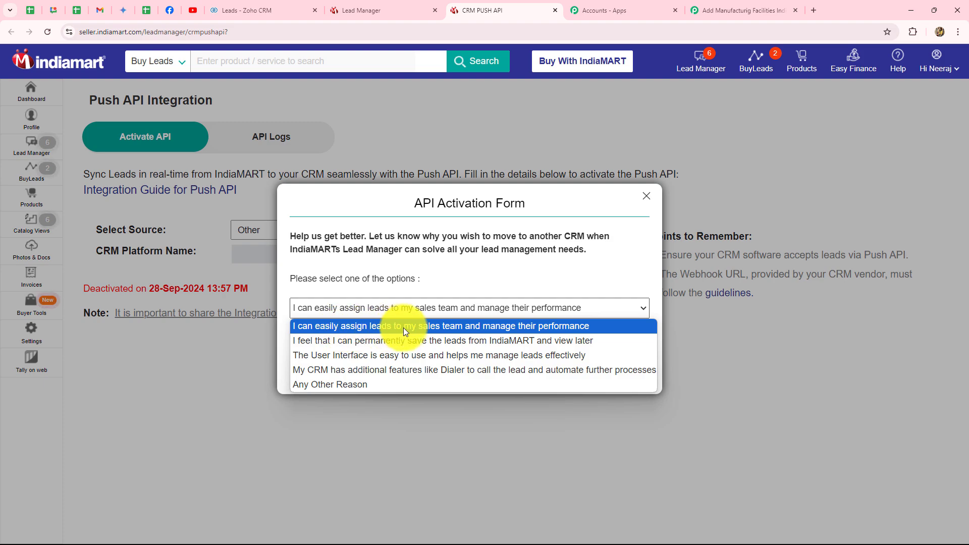
pyautogui.click(507, 326)
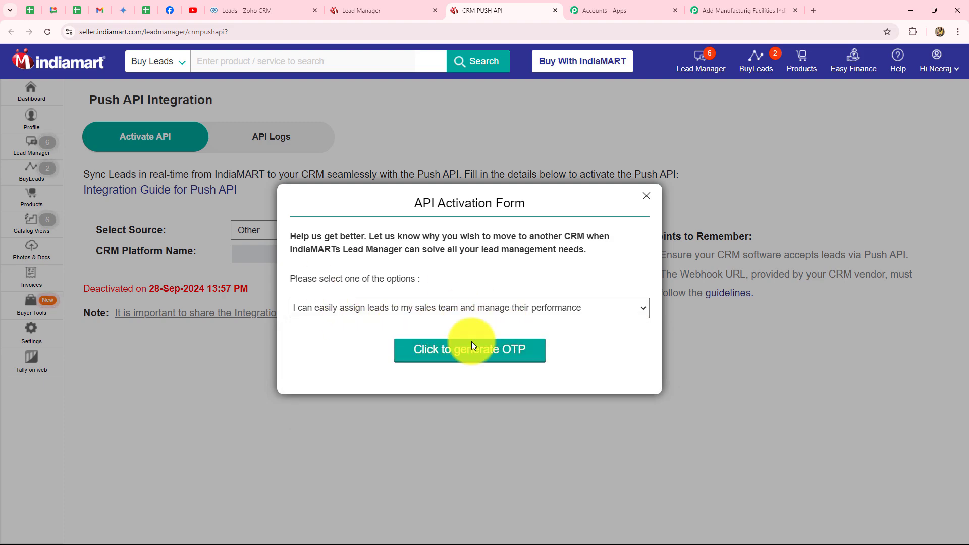
pyautogui.click(437, 309)
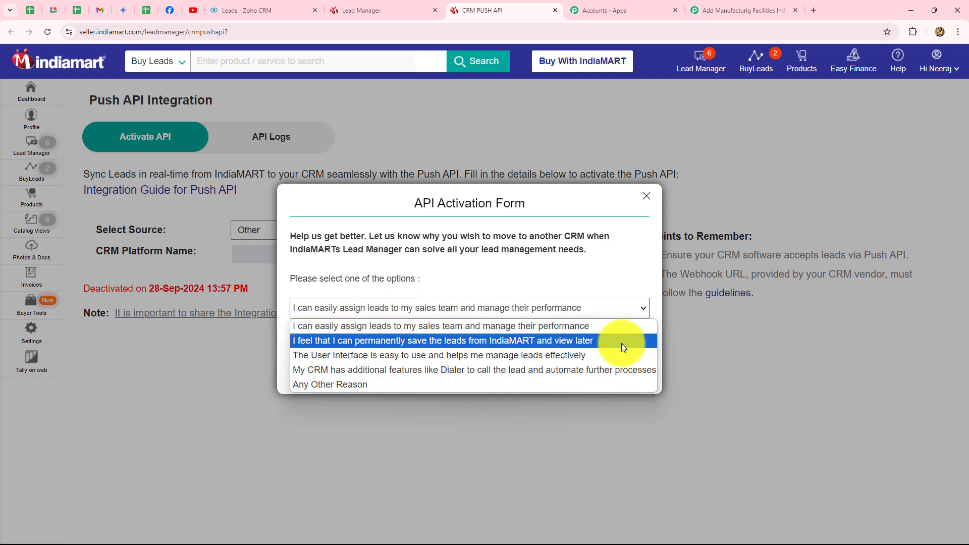
pyautogui.click(690, 358)
pyautogui.click(485, 355)
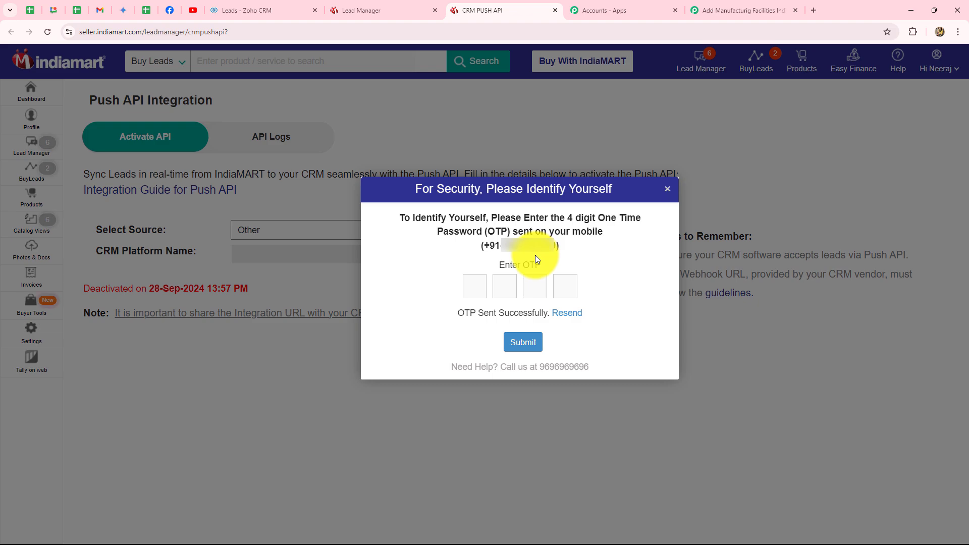
pyautogui.click(472, 293)
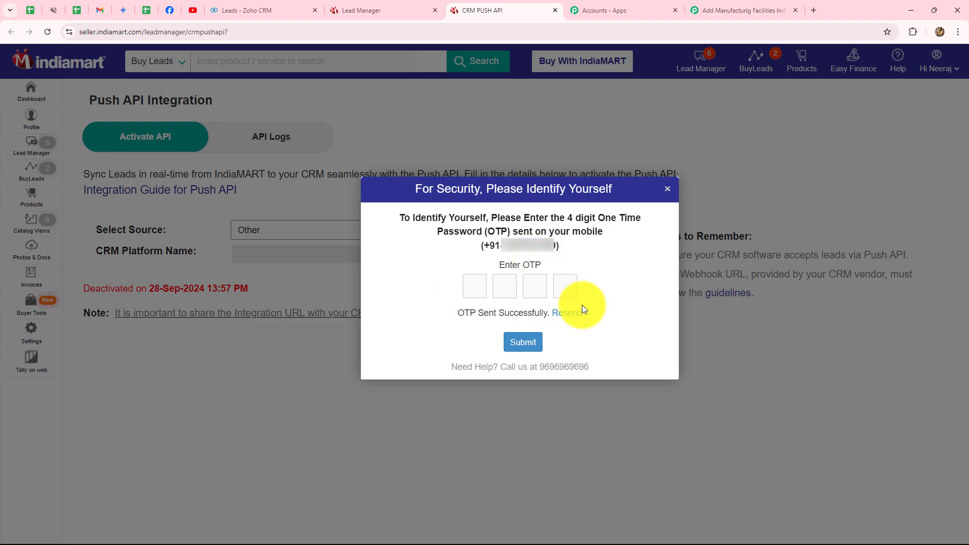
pyautogui.click(528, 343)
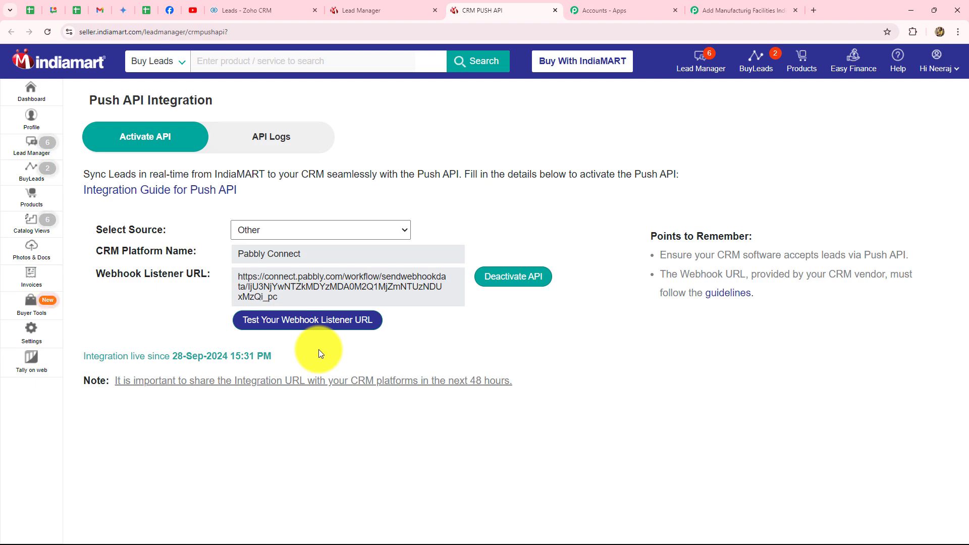
pyautogui.click(717, 11)
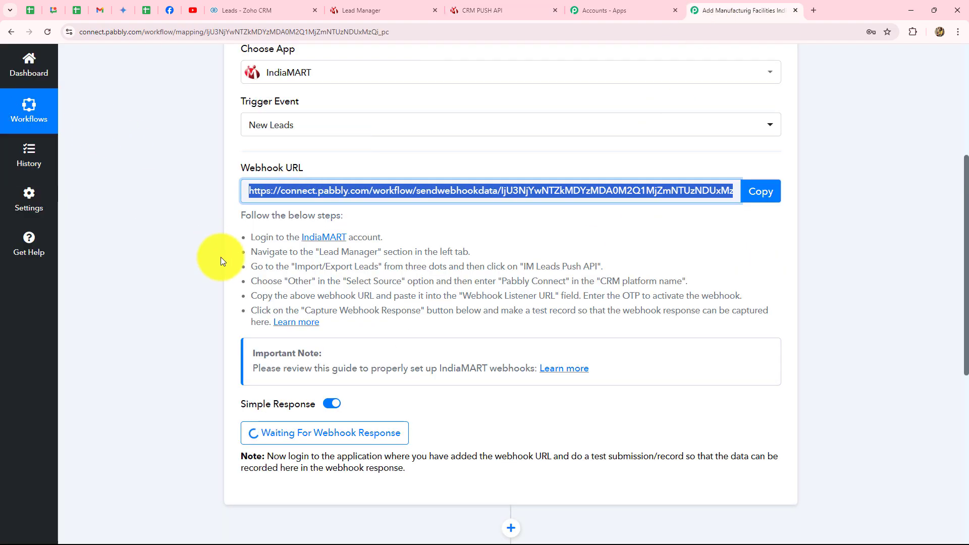
pyautogui.scroll(-2, 226, 286)
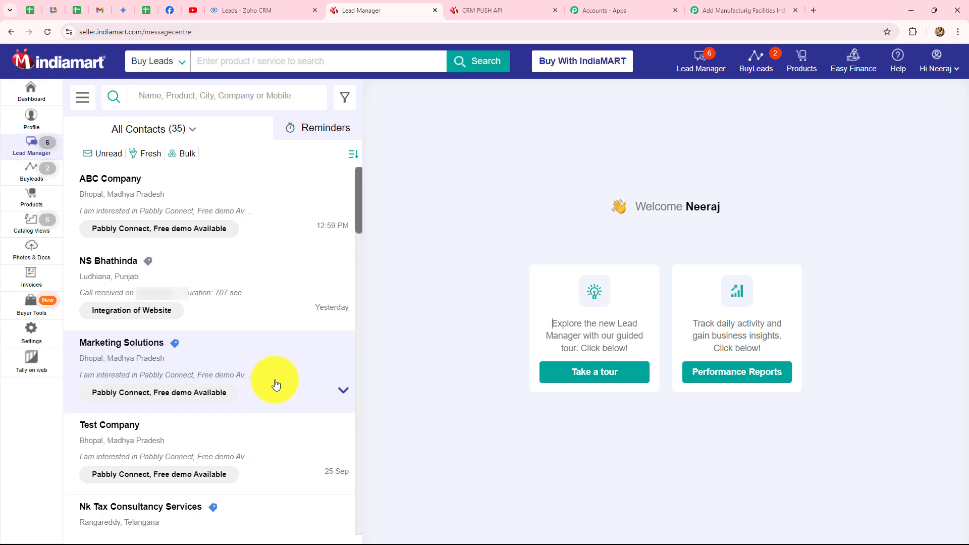
pyautogui.click(706, 10)
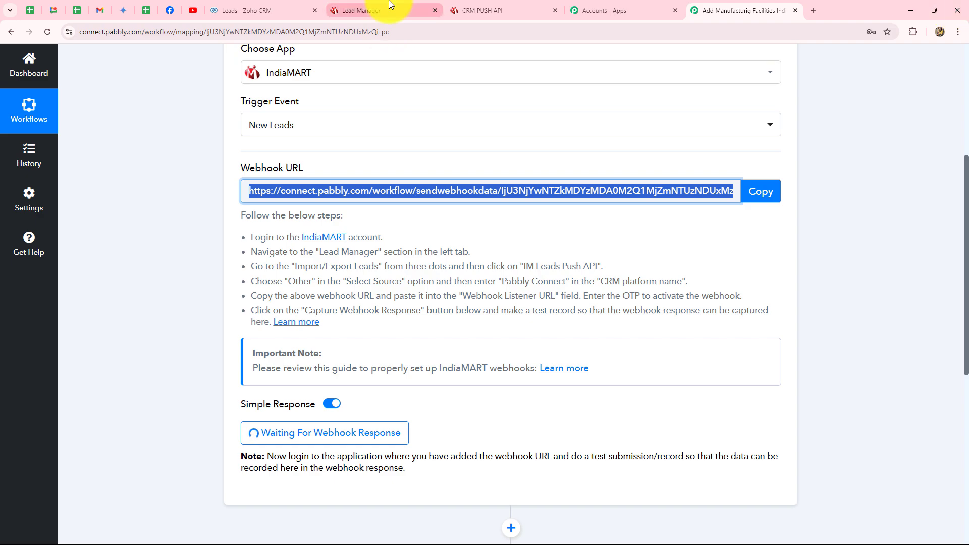
pyautogui.click(374, 10)
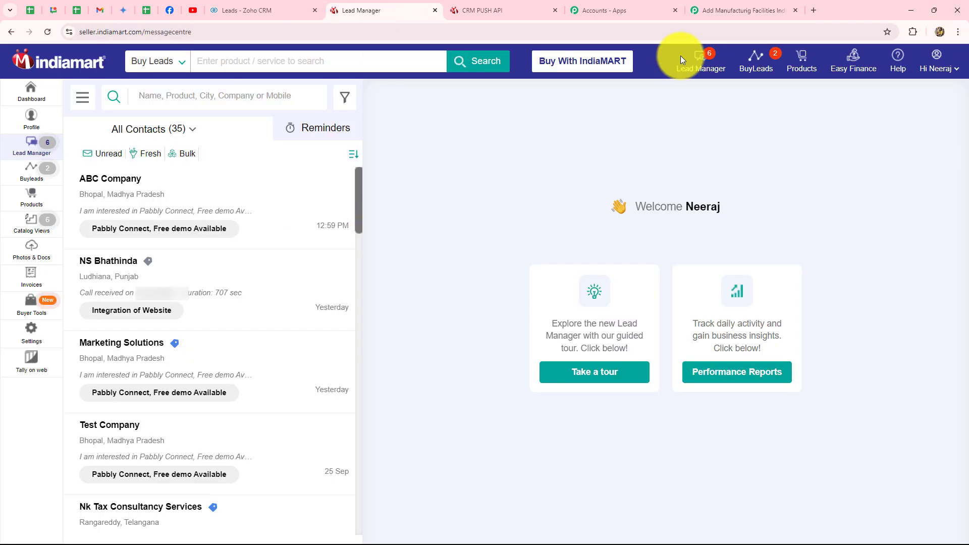
pyautogui.click(707, 13)
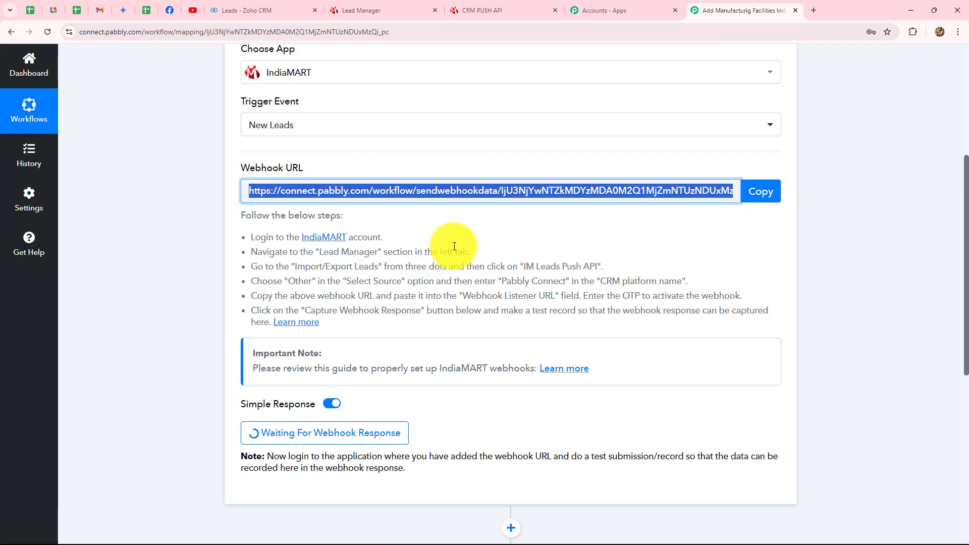
pyautogui.scroll(-1, 493, 344)
pyautogui.scroll(-3, 492, 341)
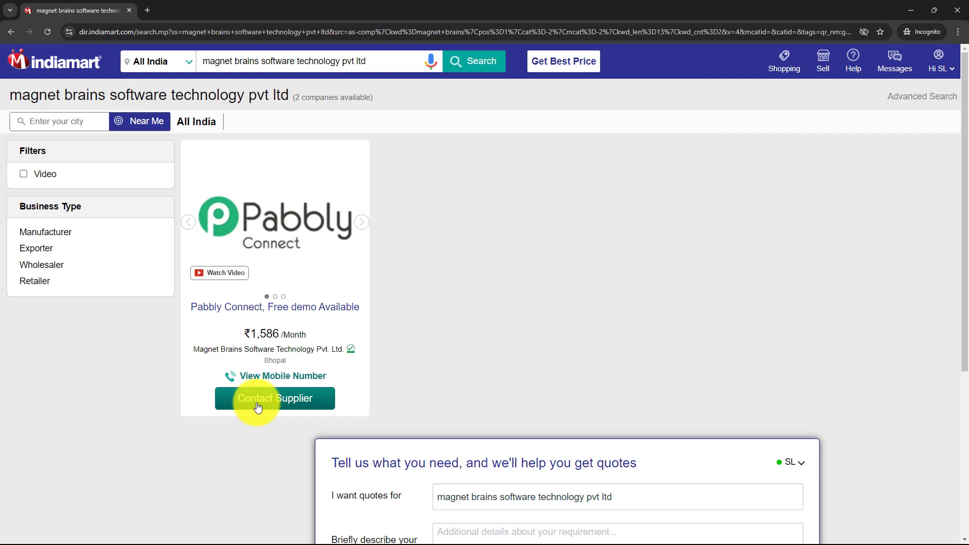
# Scroll the Magnet Brains search results down to the 'Pabbly Connect, Free demo Available' listing
pyautogui.scroll(-1, 217, 428)
pyautogui.scroll(-1, 217, 433)
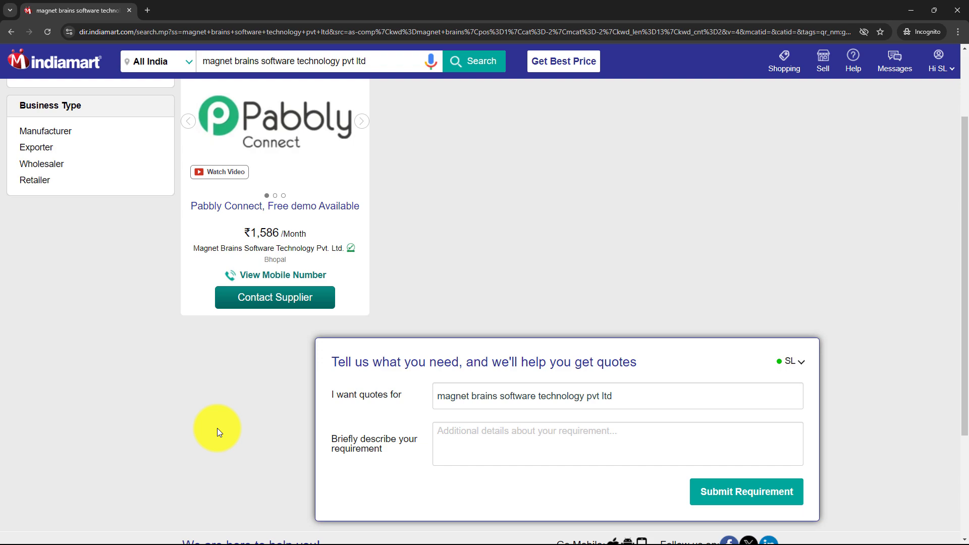
# Contact the supplier with the pasted CNC and injection molding quotation request, submitting and confirming it
pyautogui.click(284, 299)
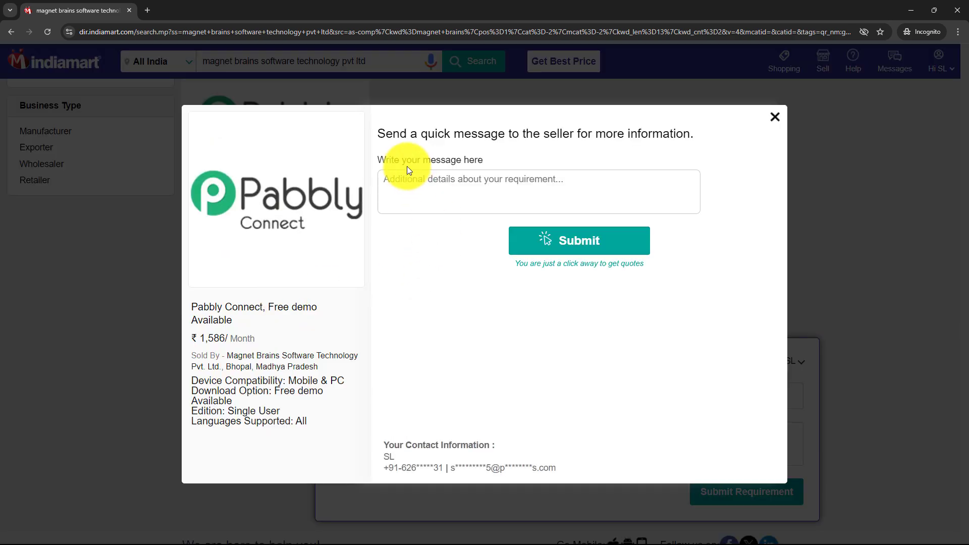
pyautogui.click(404, 190)
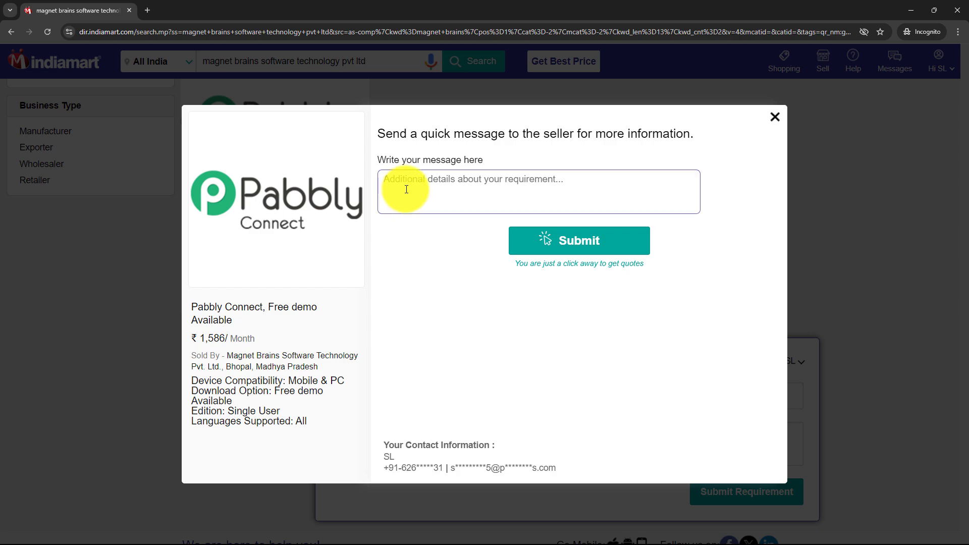
pyautogui.hotkey('ctrl', 'v')
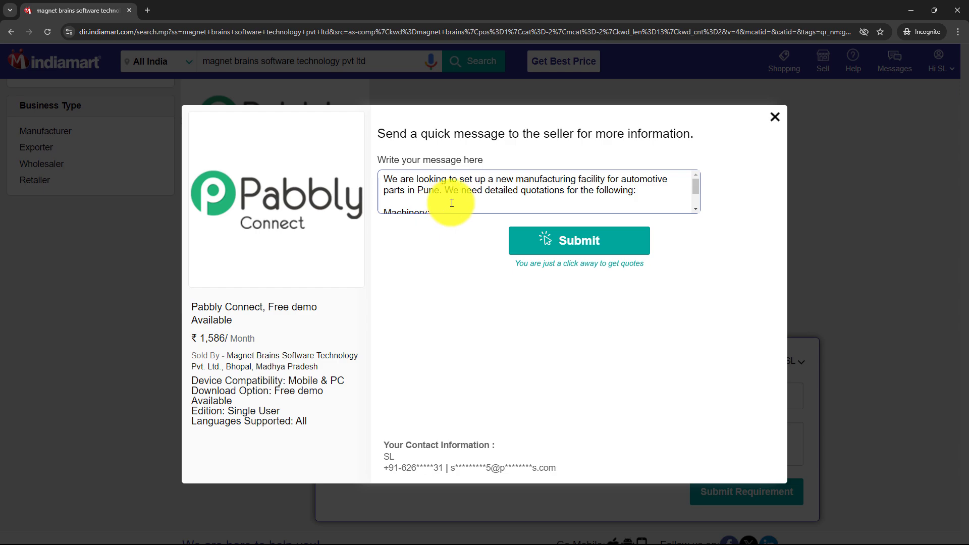
pyautogui.scroll(-1, 444, 199)
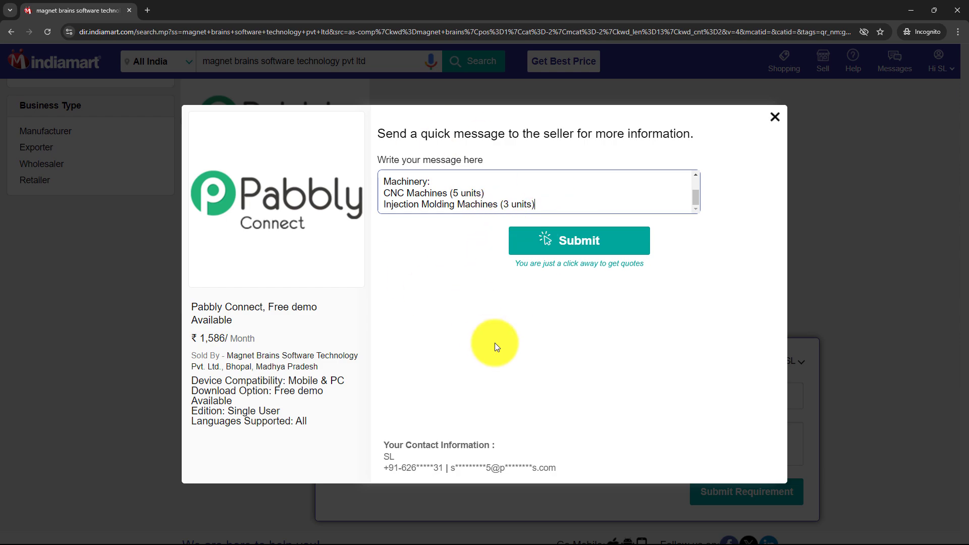
pyautogui.click(528, 242)
pyautogui.click(464, 243)
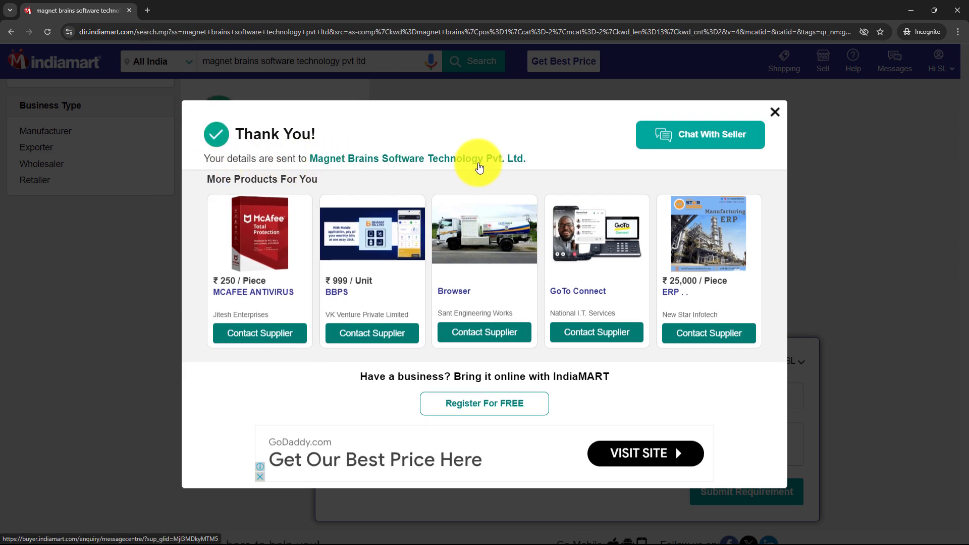
pyautogui.click(775, 112)
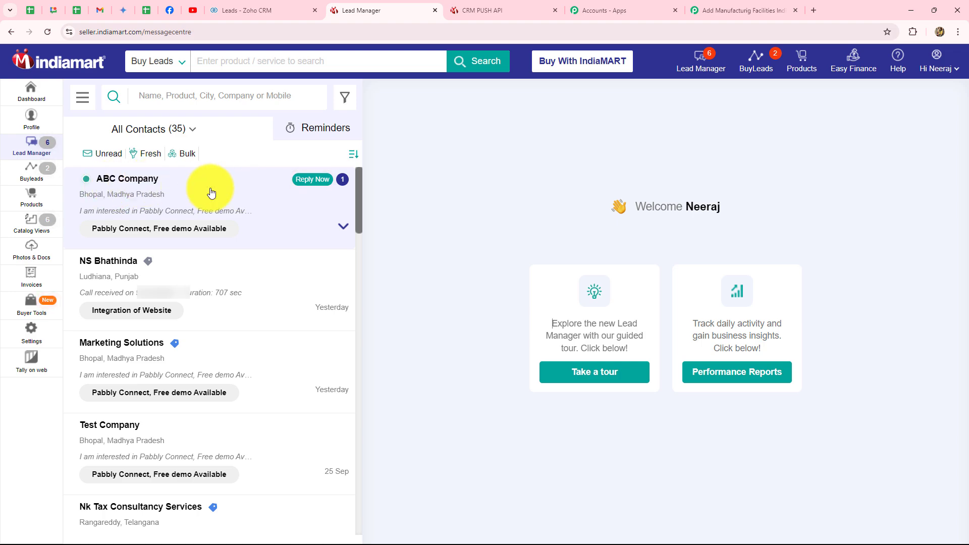
# View the new ABC Company enquiry in Lead Manager, then go back to the Pabbly workflow
pyautogui.click(249, 189)
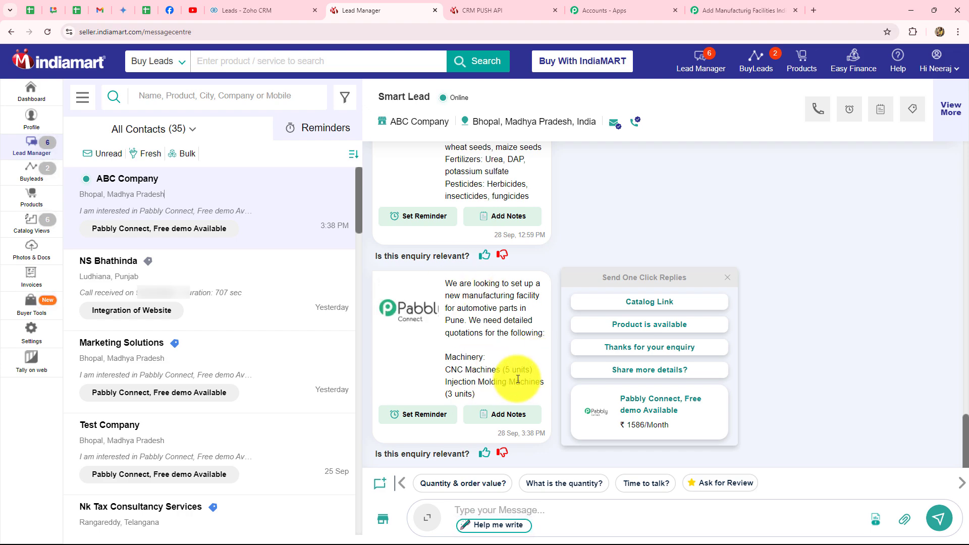
pyautogui.click(719, 10)
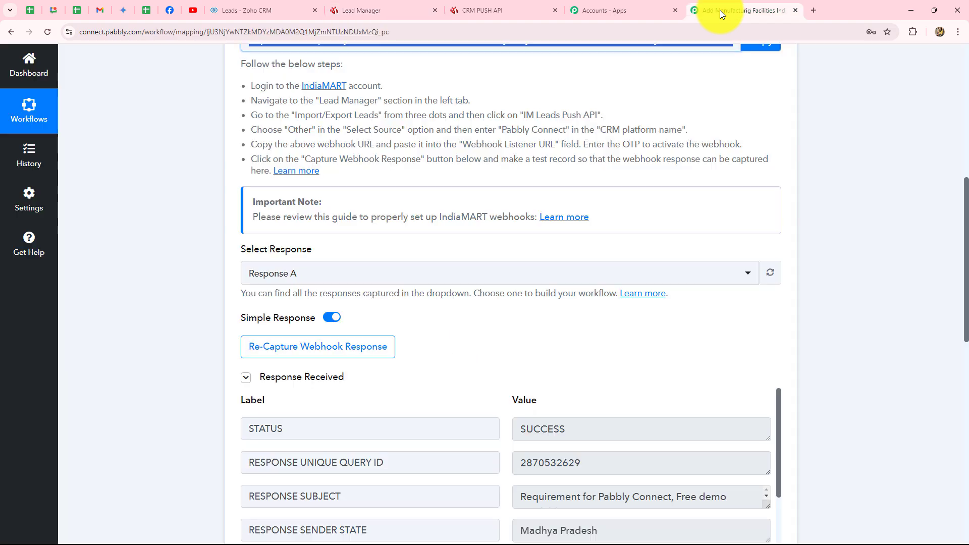
# Review the captured SUCCESS status, query ID, subject, sender mobile and e-mail values
pyautogui.scroll(-5, 934, 393)
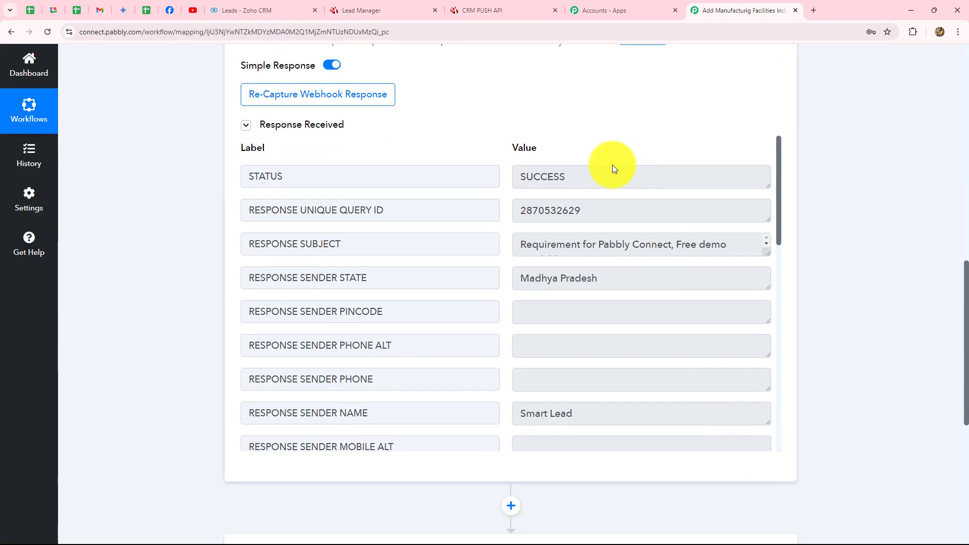
pyautogui.moveTo(599, 177); pyautogui.dragTo(502, 177)
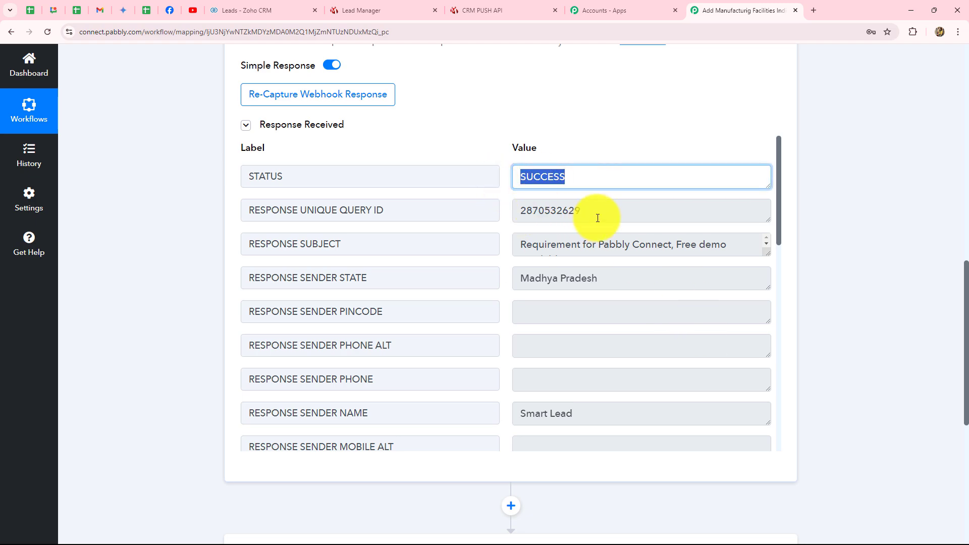
pyautogui.moveTo(597, 218); pyautogui.dragTo(501, 225)
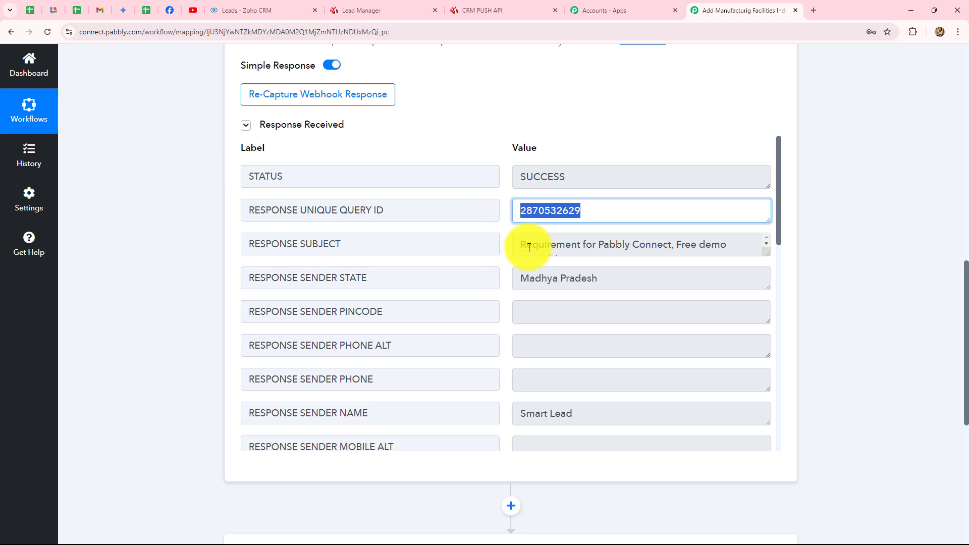
pyautogui.moveTo(521, 247); pyautogui.dragTo(493, 259)
pyautogui.scroll(-1, 632, 334)
pyautogui.scroll(-3, 633, 334)
pyautogui.moveTo(603, 329); pyautogui.dragTo(517, 331)
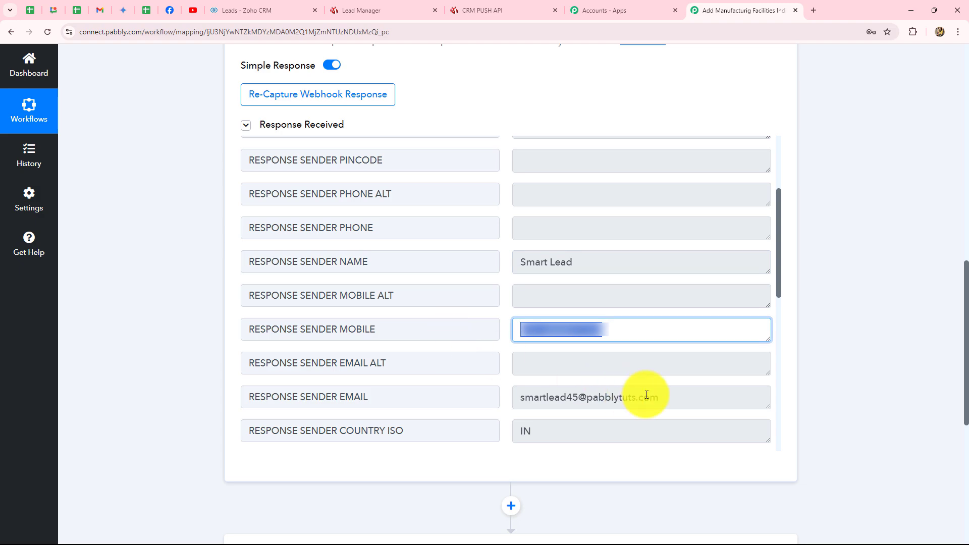
pyautogui.moveTo(658, 397); pyautogui.dragTo(493, 395)
# Enlarge the Message Text box to read the full Pune facility enquiry
pyautogui.scroll(-5, 599, 292)
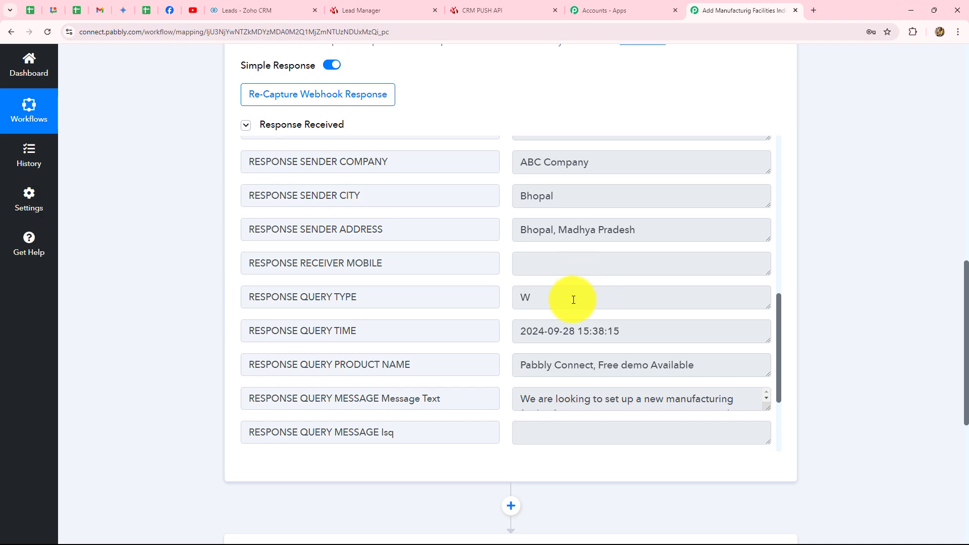
pyautogui.scroll(-3, 573, 323)
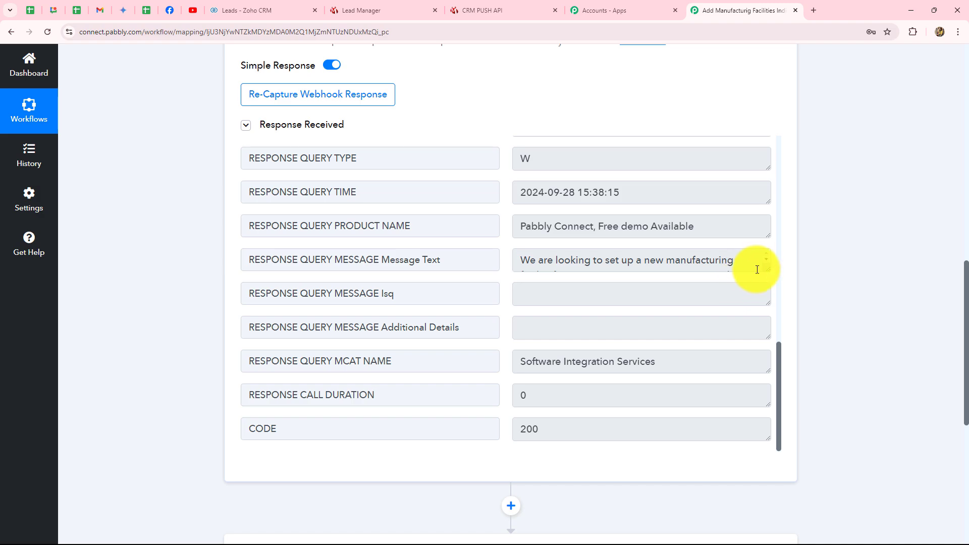
pyautogui.click(763, 286)
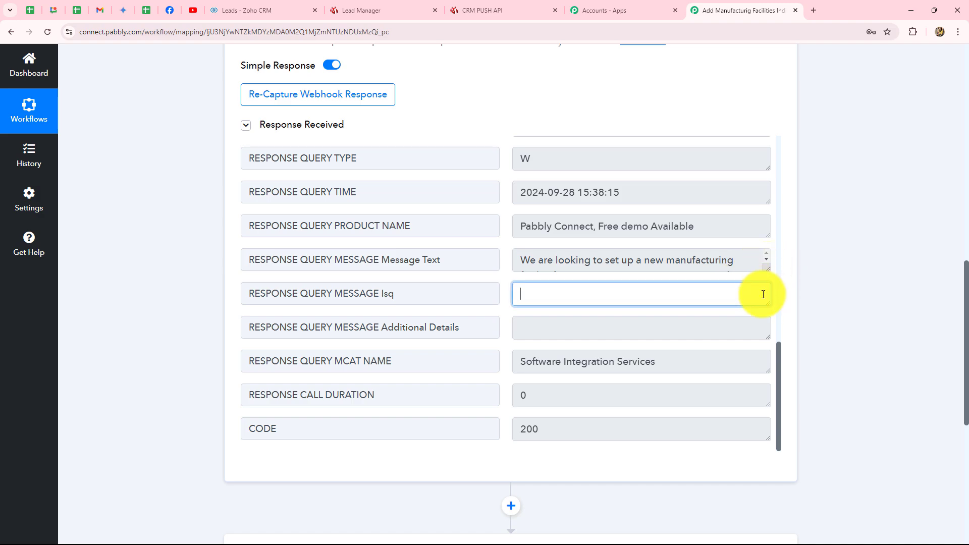
pyautogui.moveTo(764, 266); pyautogui.dragTo(761, 389)
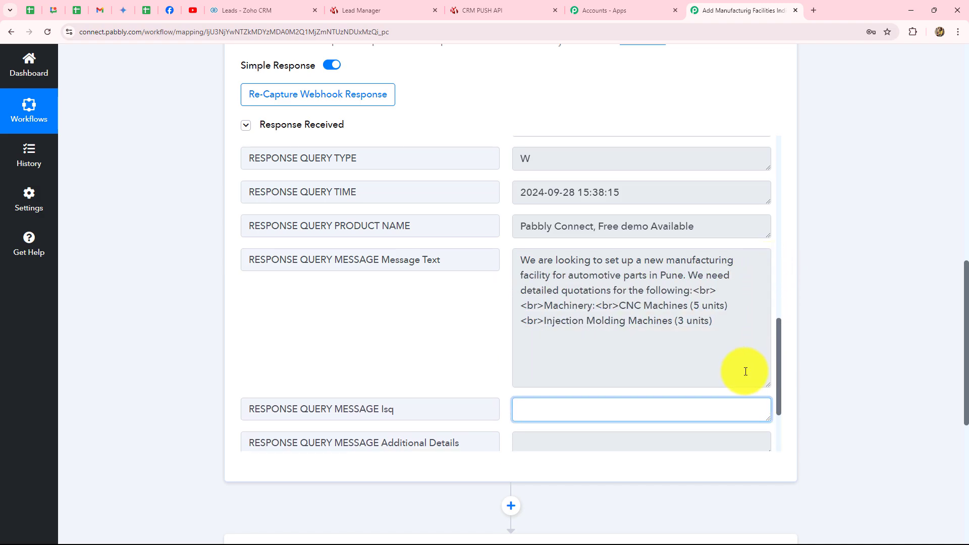
pyautogui.scroll(2, 732, 362)
pyautogui.scroll(2, 730, 359)
pyautogui.scroll(11, 936, 253)
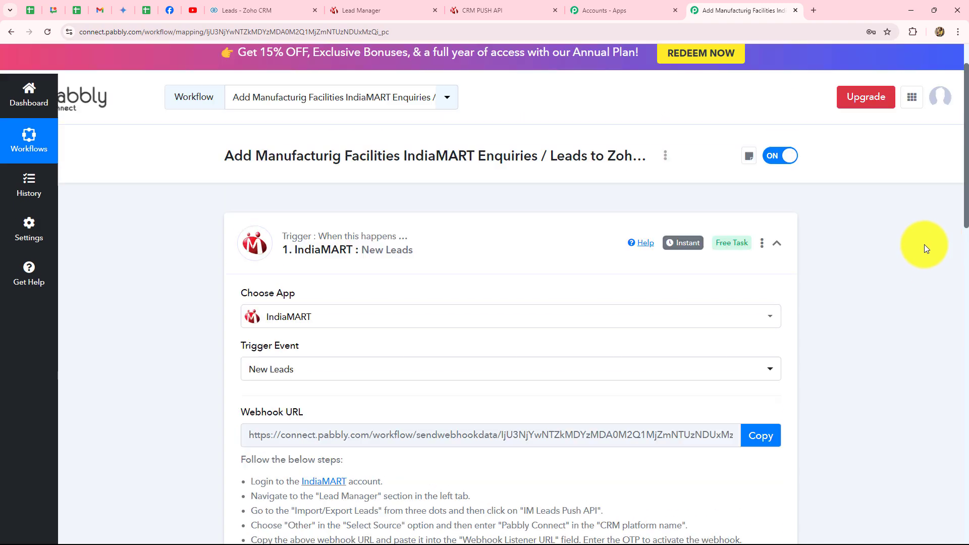
# Collapse the IndiaMART trigger and choose Zoho CRM as the action step's app
pyautogui.click(776, 251)
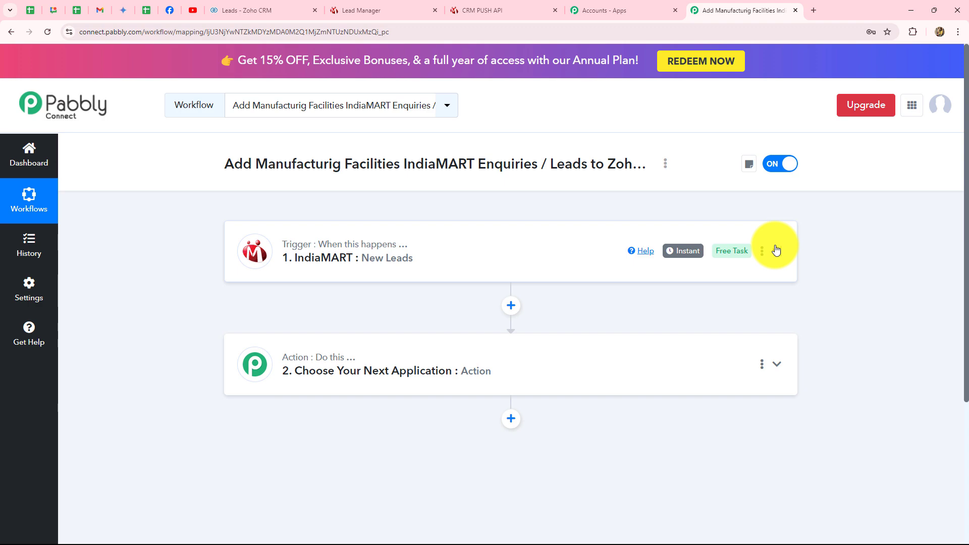
pyautogui.click(265, 8)
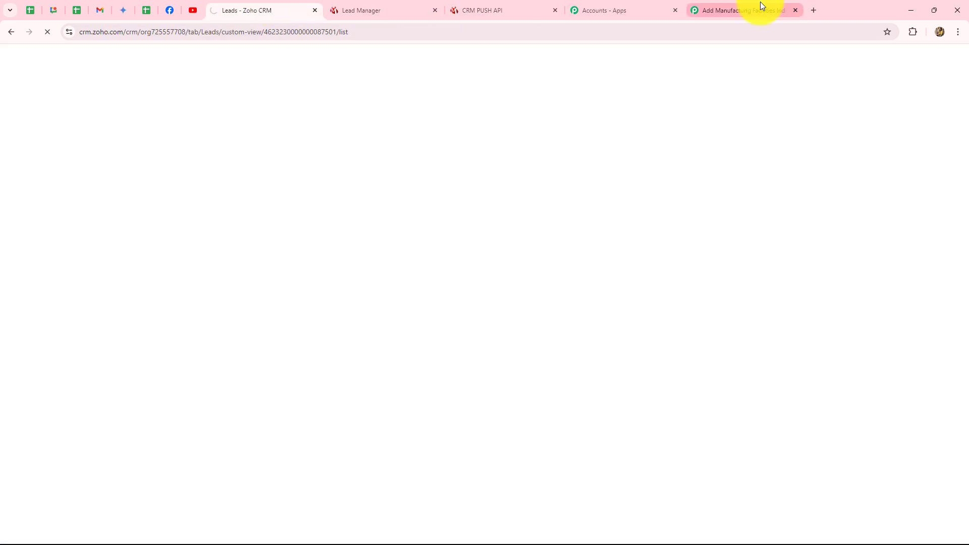
pyautogui.click(747, 6)
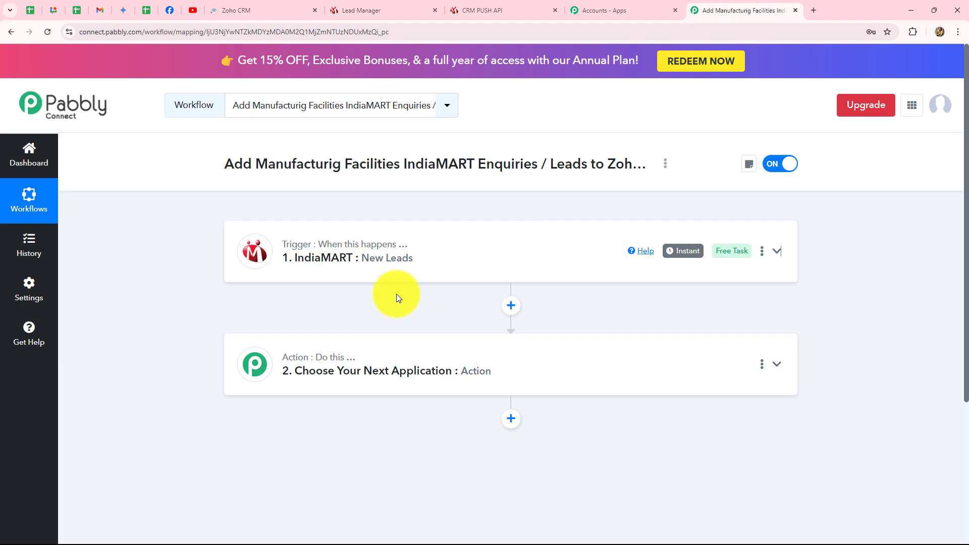
pyautogui.click(337, 355)
pyautogui.scroll(-3, 298, 359)
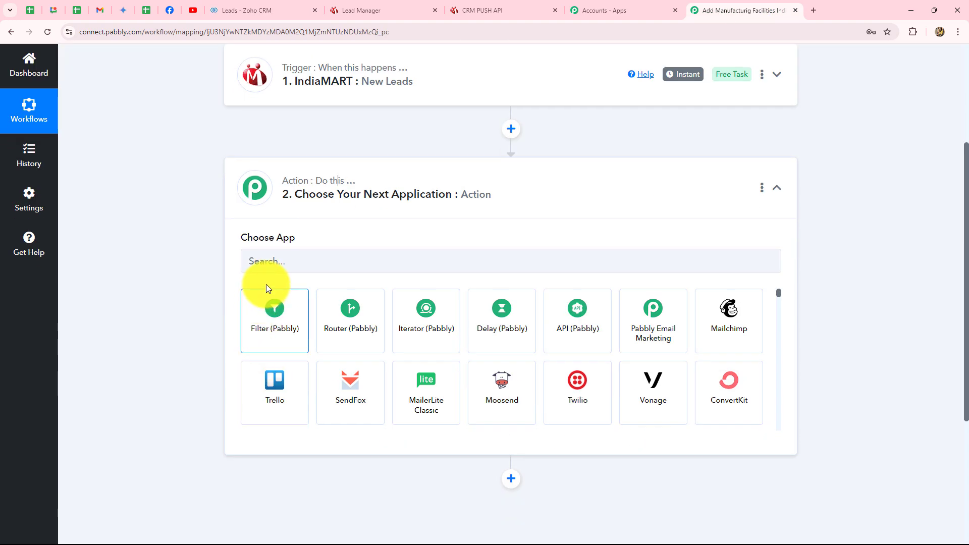
pyautogui.click(270, 264)
pyautogui.write('Zoho')
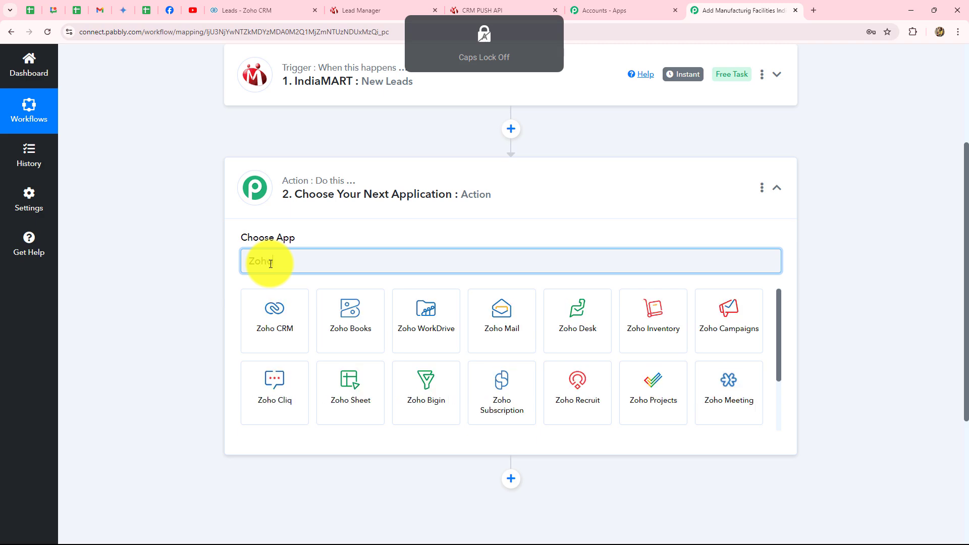
pyautogui.click(277, 317)
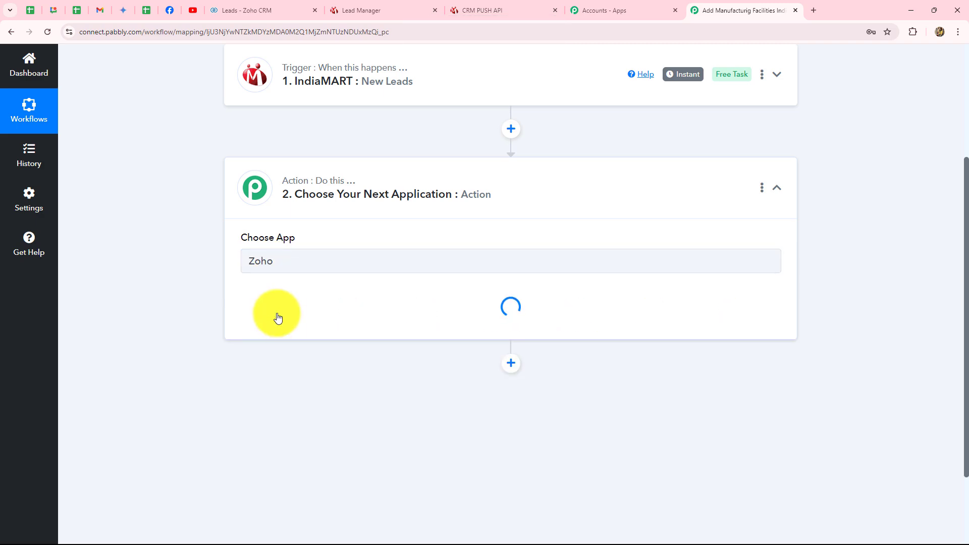
# Set the action event to Insert/Update Record and begin connecting an account
pyautogui.click(275, 318)
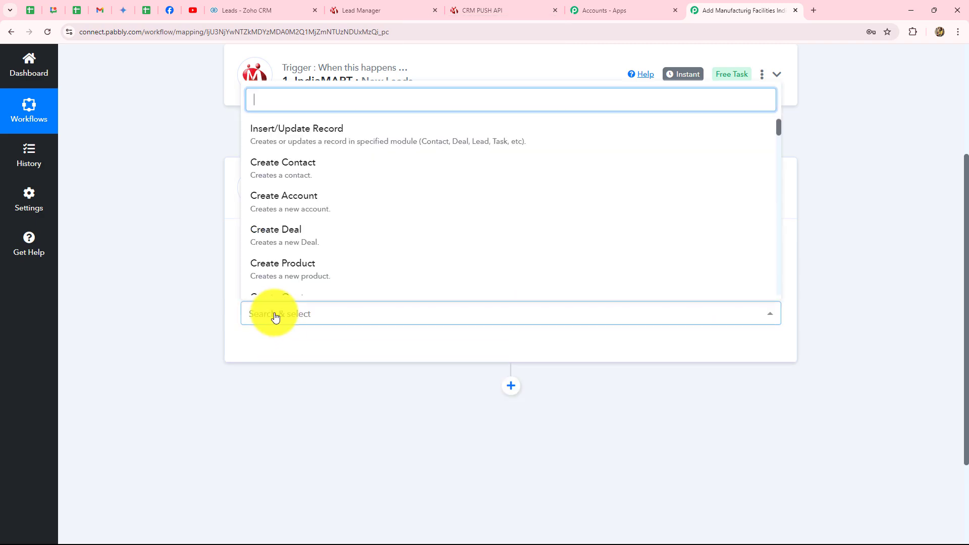
pyautogui.click(290, 143)
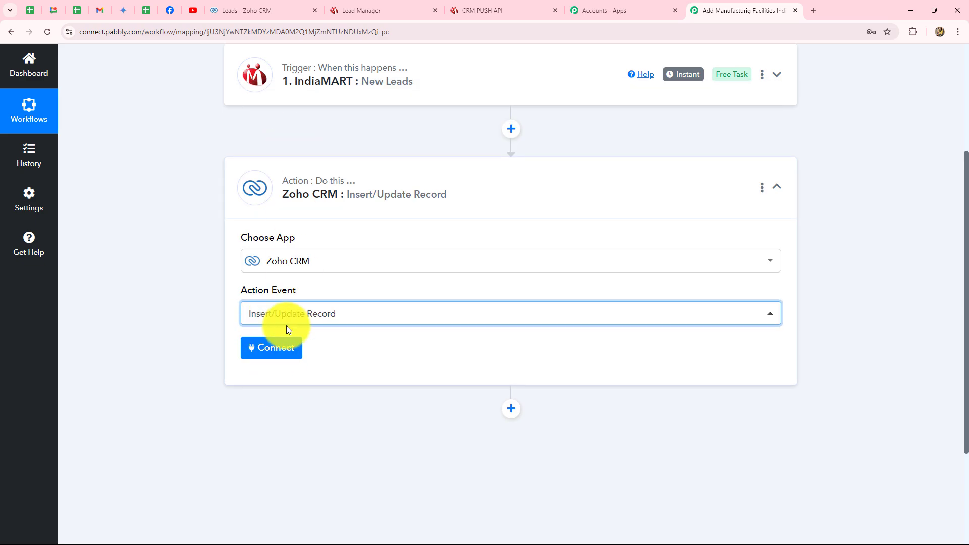
pyautogui.click(271, 347)
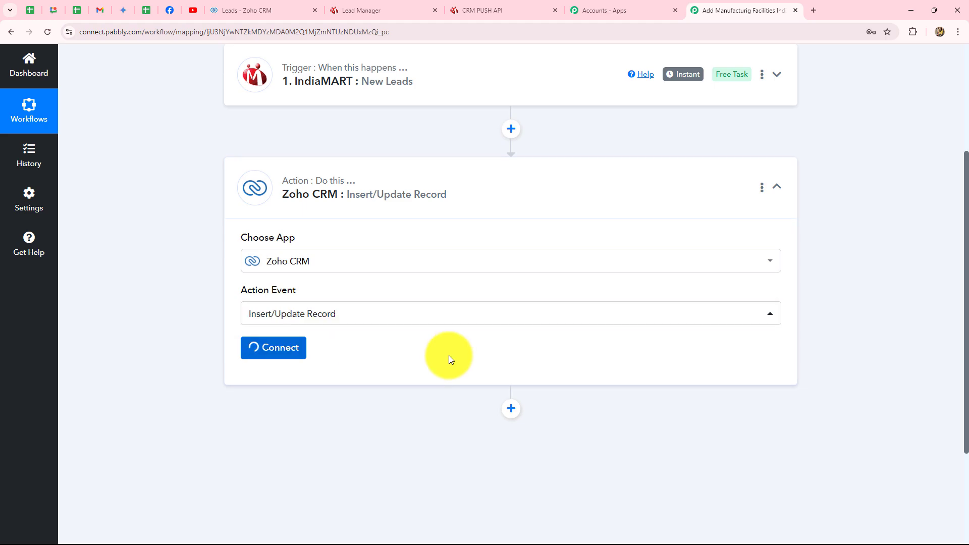
# Choose Add New Connection and start connecting with Zoho CRM
pyautogui.click(247, 9)
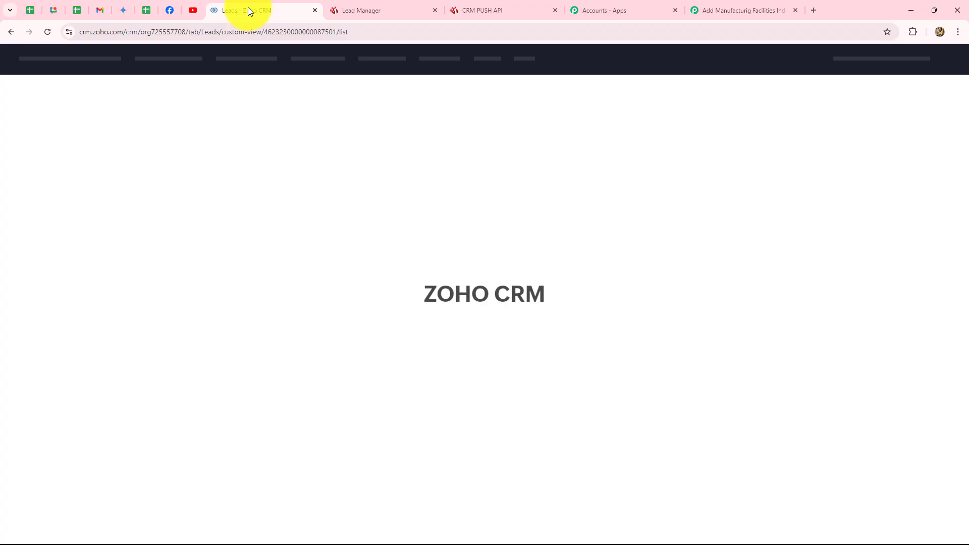
pyautogui.click(712, 9)
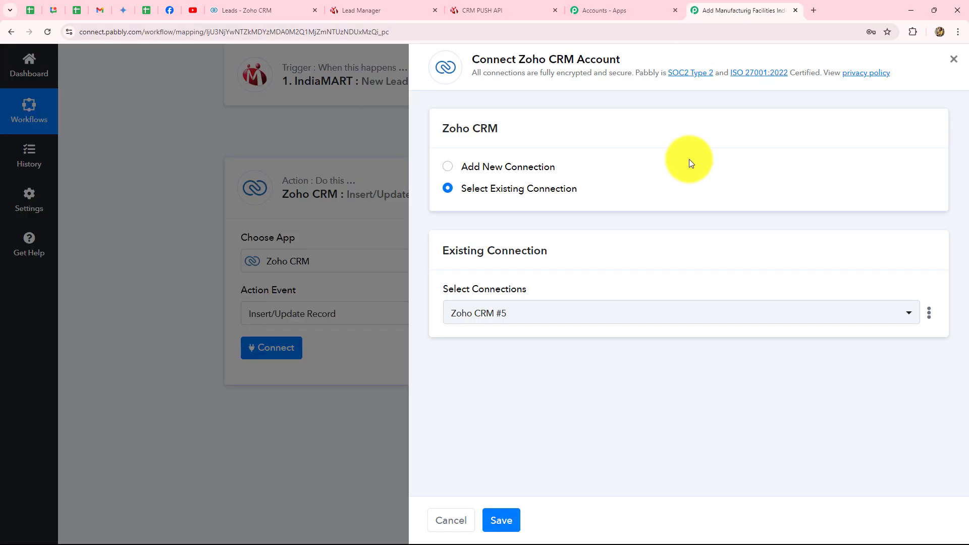
pyautogui.click(448, 167)
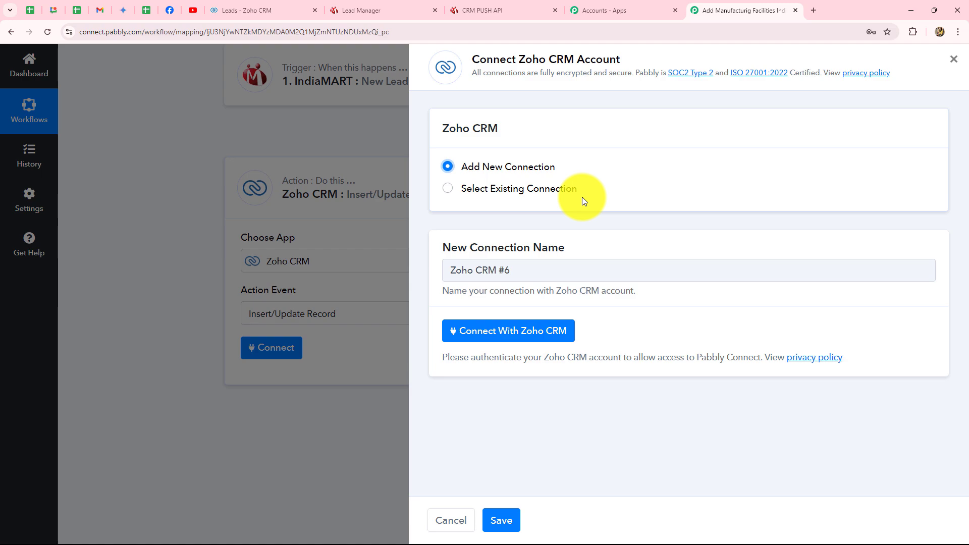
pyautogui.click(531, 332)
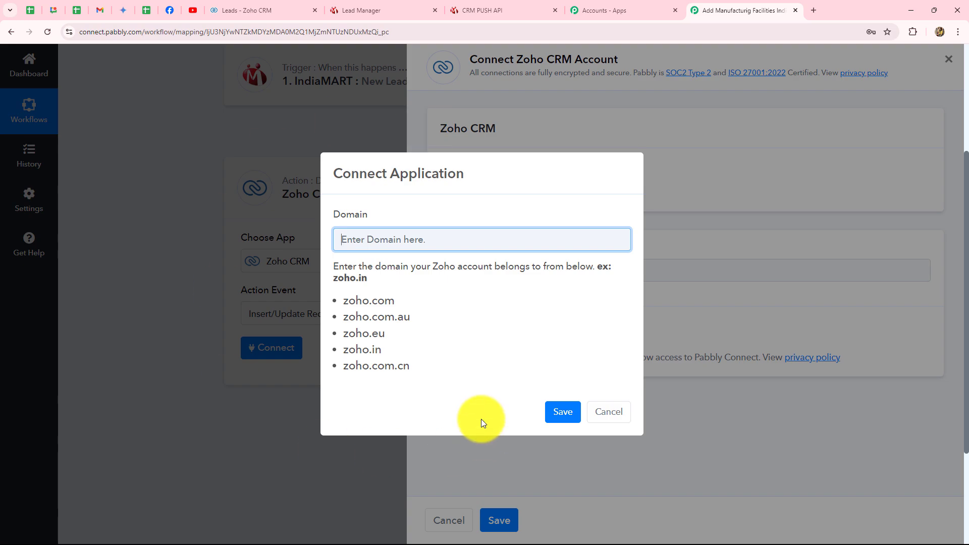
# Copy zoho.com from the Zoho CRM page address into Domain and save it
pyautogui.click(248, 9)
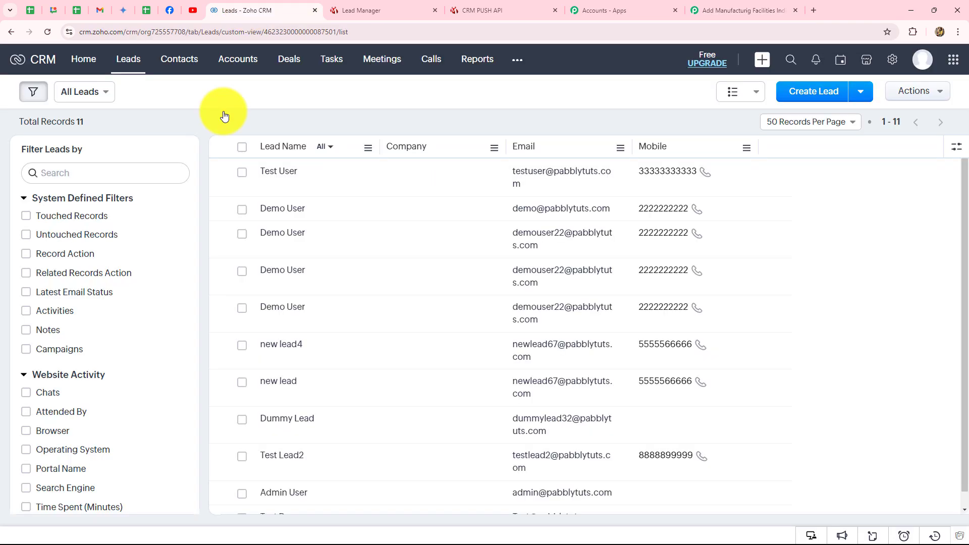
pyautogui.click(78, 31)
pyautogui.press('End')
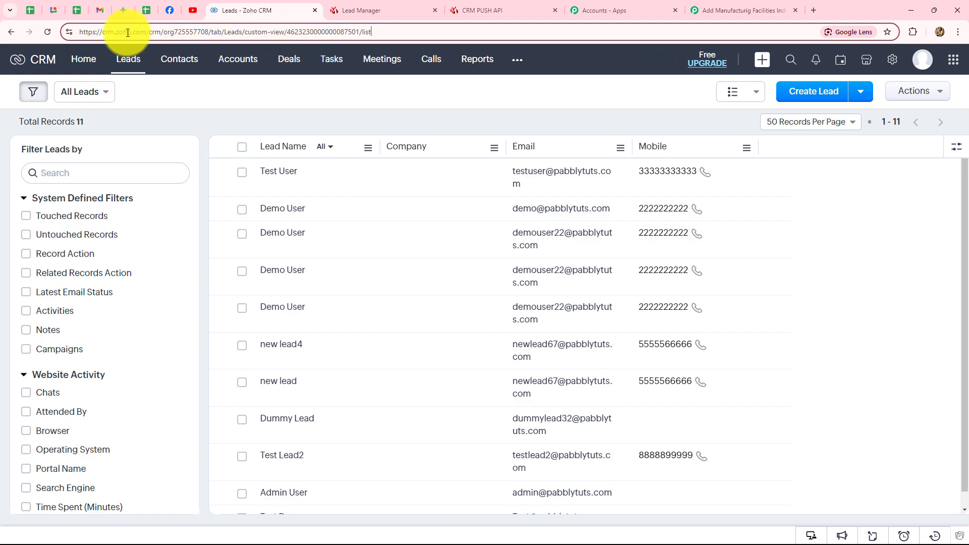
pyautogui.moveTo(116, 32); pyautogui.dragTo(147, 35)
pyautogui.hotkey('ctrl', 'c')
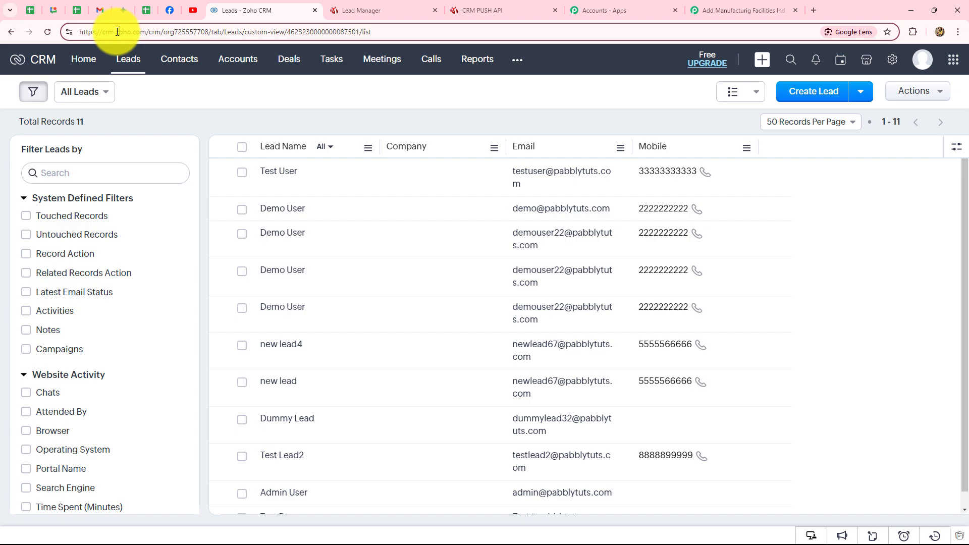
pyautogui.click(734, 10)
pyautogui.click(432, 234)
pyautogui.hotkey('ctrl', 'v')
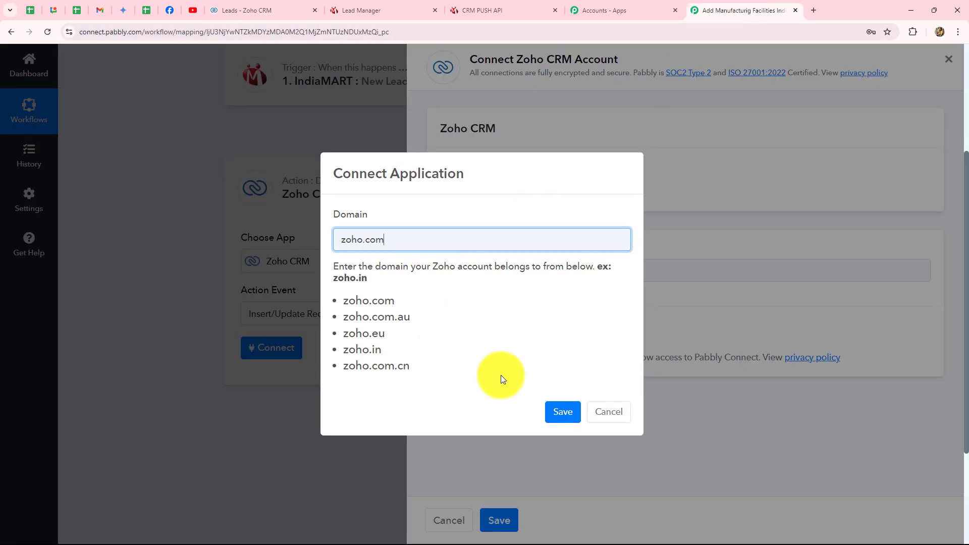
pyautogui.click(558, 419)
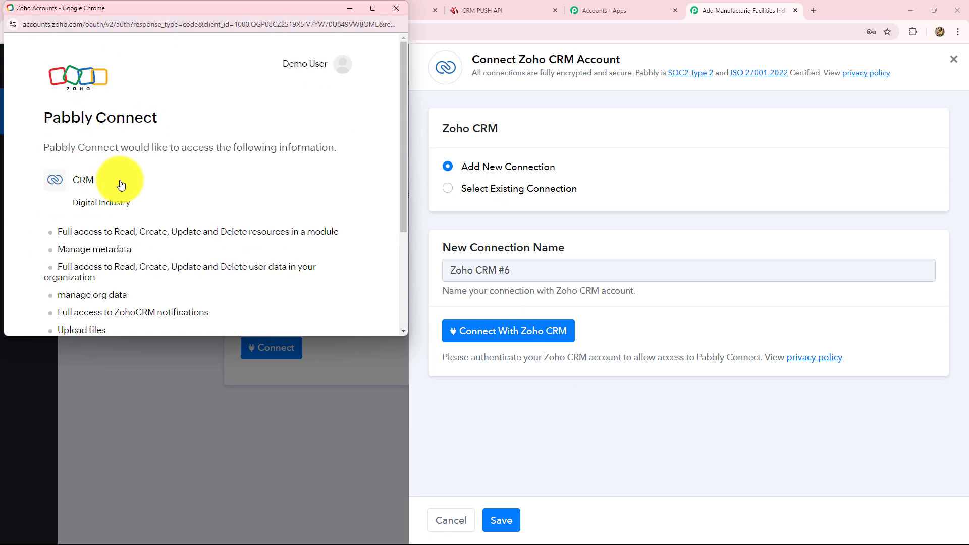
# Accept Zoho's consent request so Pabbly Connect can access Zoho CRM
pyautogui.scroll(-3, 151, 225)
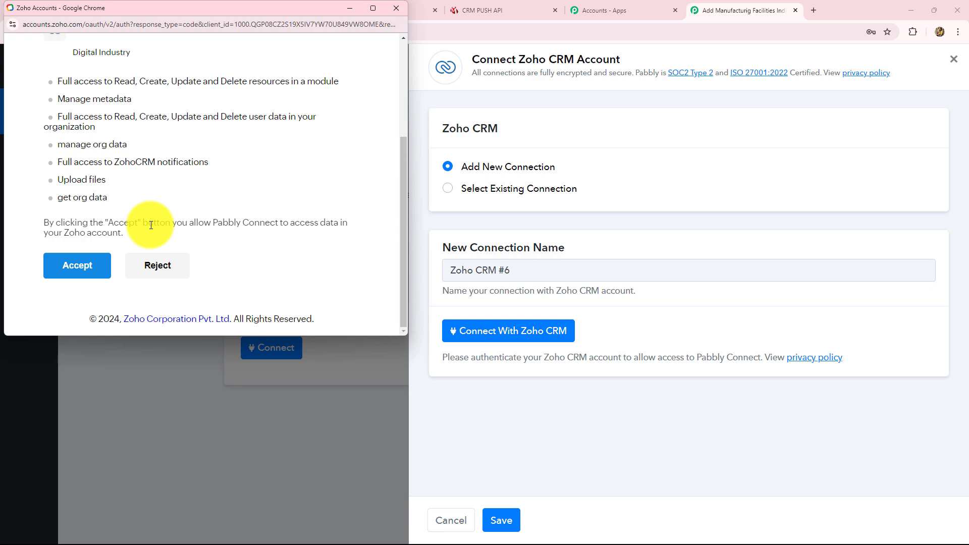
pyautogui.click(95, 267)
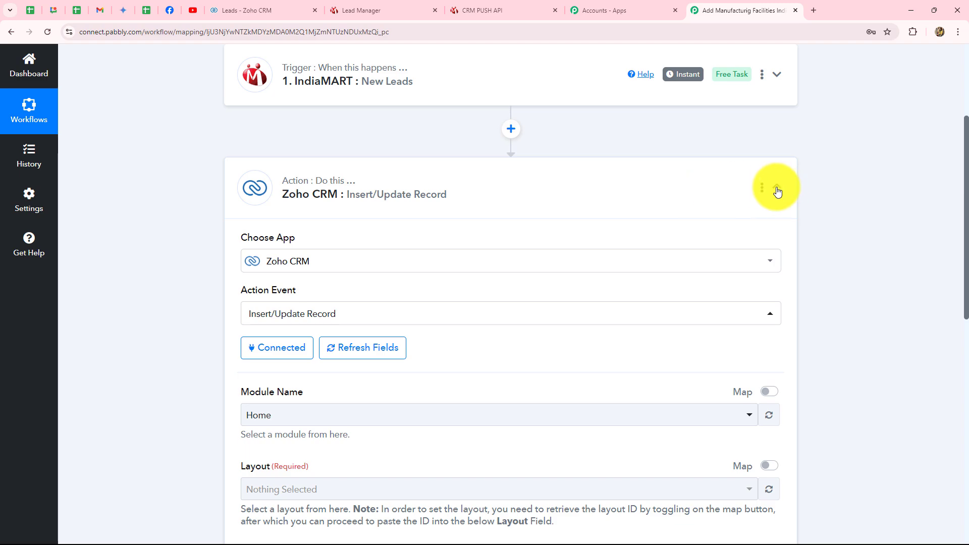
# Select Leads as the Zoho CRM module, keeping the Standard layout
pyautogui.scroll(-6, 419, 376)
pyautogui.scroll(3, 420, 376)
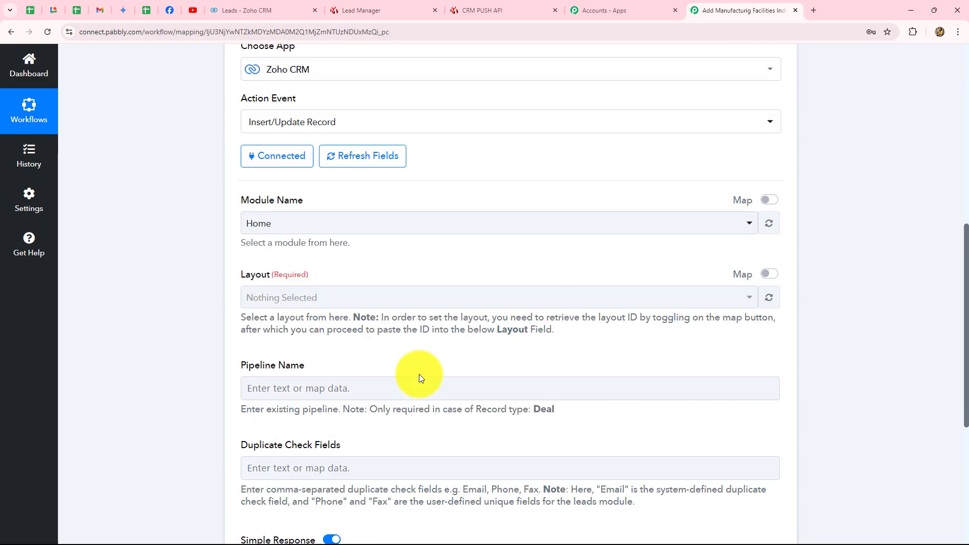
pyautogui.scroll(2, 419, 373)
pyautogui.scroll(-3, 410, 352)
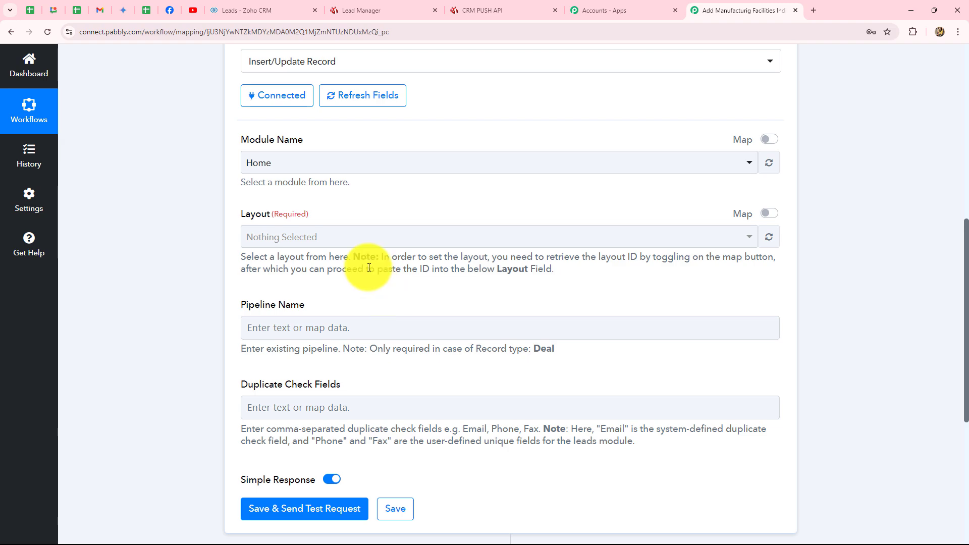
pyautogui.click(288, 167)
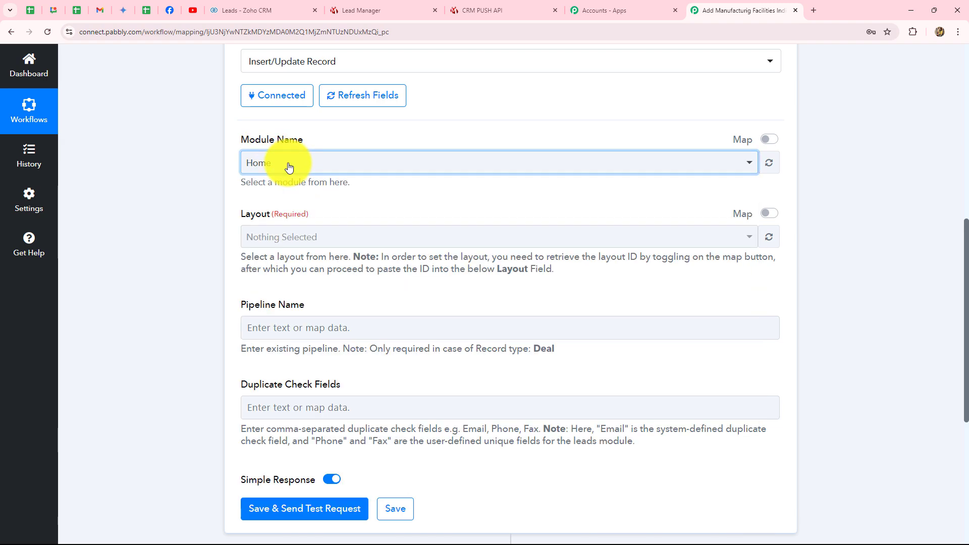
pyautogui.click(289, 167)
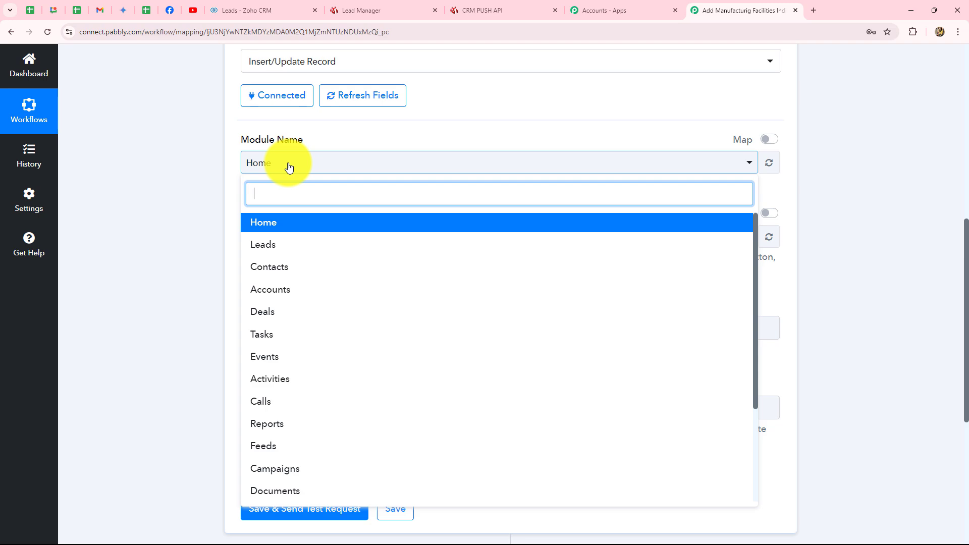
pyautogui.click(269, 246)
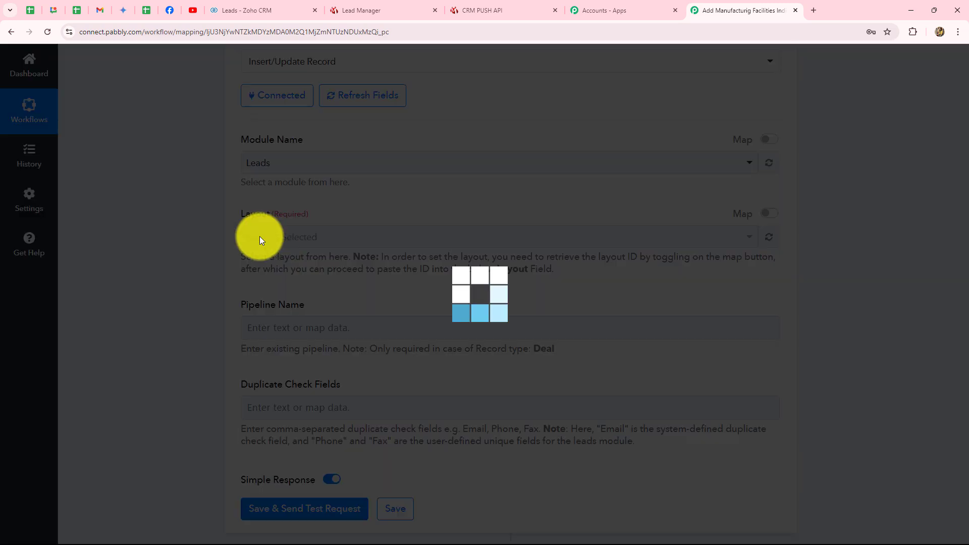
pyautogui.scroll(-2, 298, 143)
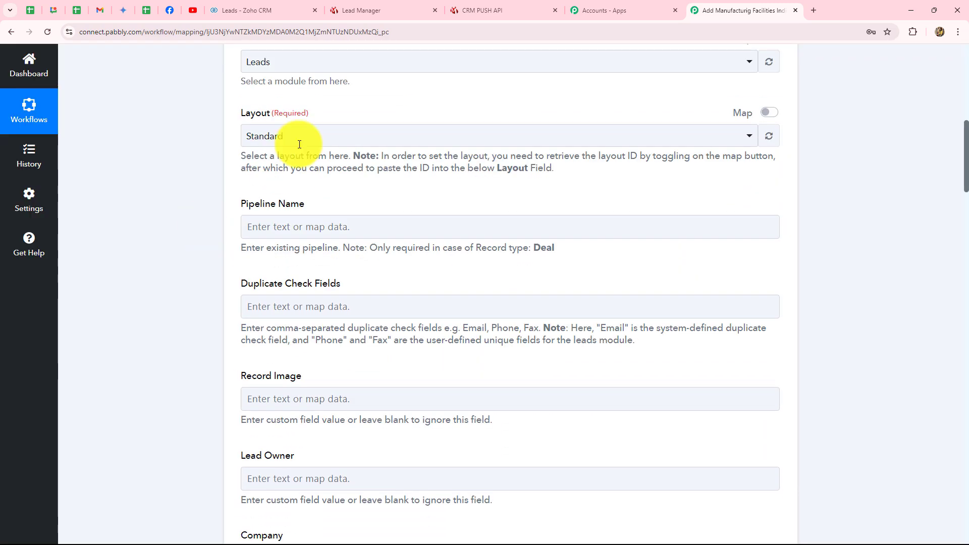
pyautogui.click(195, 183)
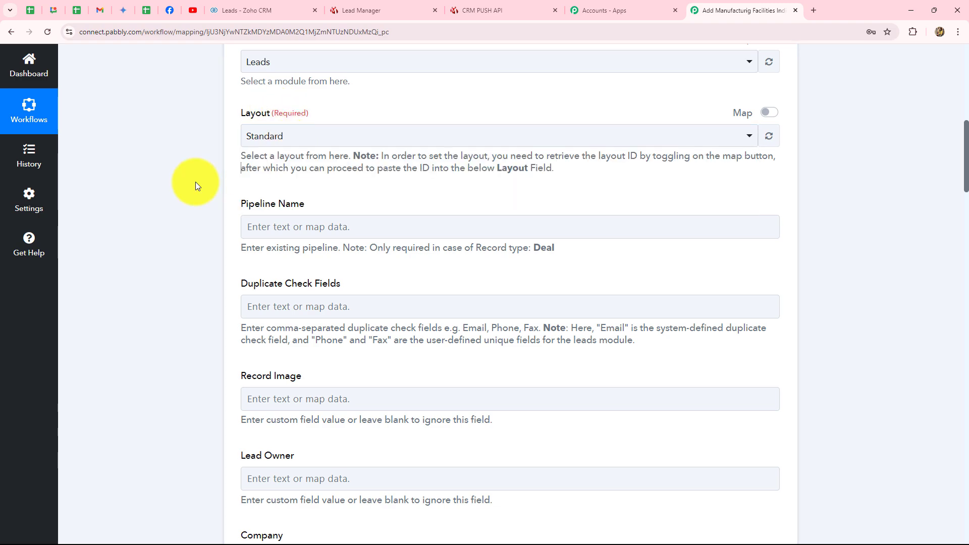
# Browse the lead fields, including Pipeline Name, Duplicate Check Fields and Record Image, down to First Name
pyautogui.scroll(-2, 199, 185)
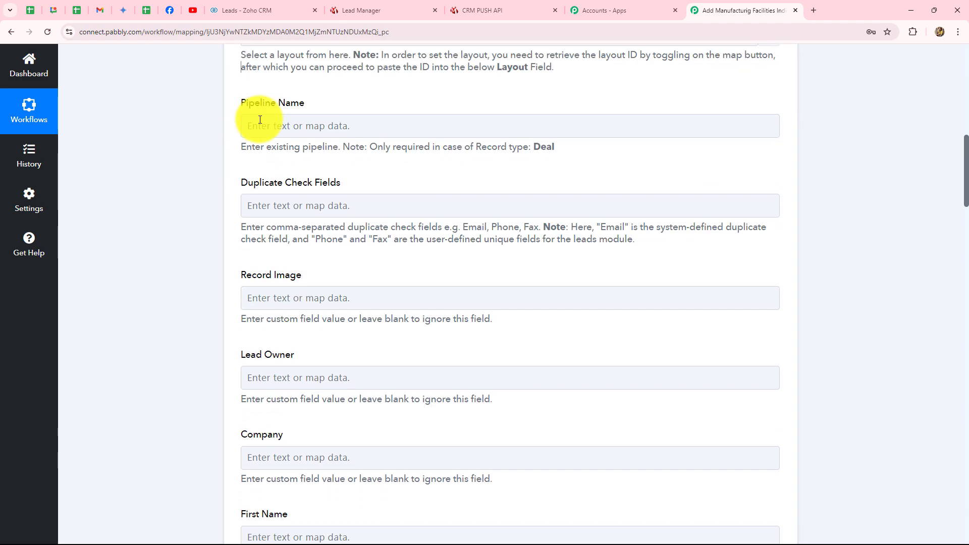
pyautogui.click(243, 127)
pyautogui.click(252, 202)
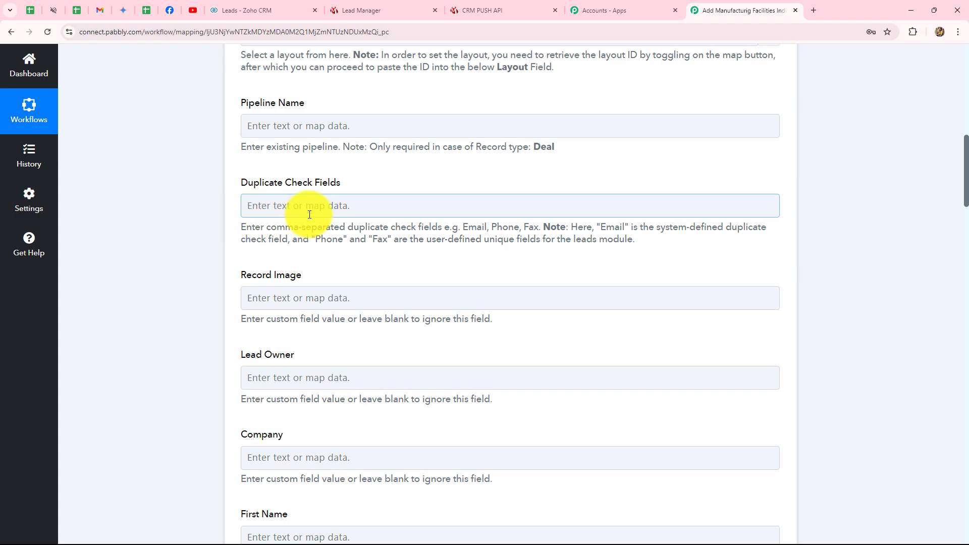
pyautogui.click(254, 297)
pyautogui.scroll(-2, 295, 295)
pyautogui.scroll(-2, 295, 295)
pyautogui.scroll(3, 295, 296)
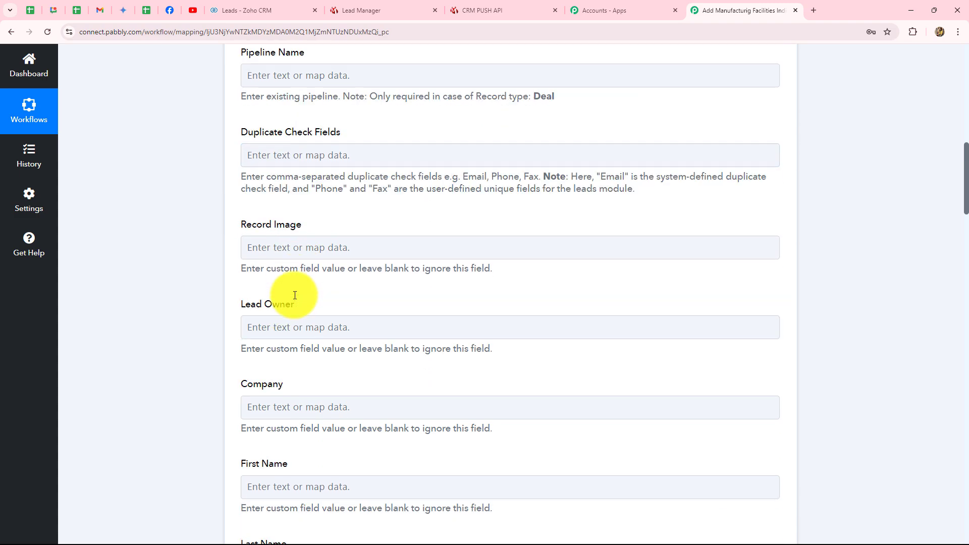
pyautogui.scroll(-6, 294, 295)
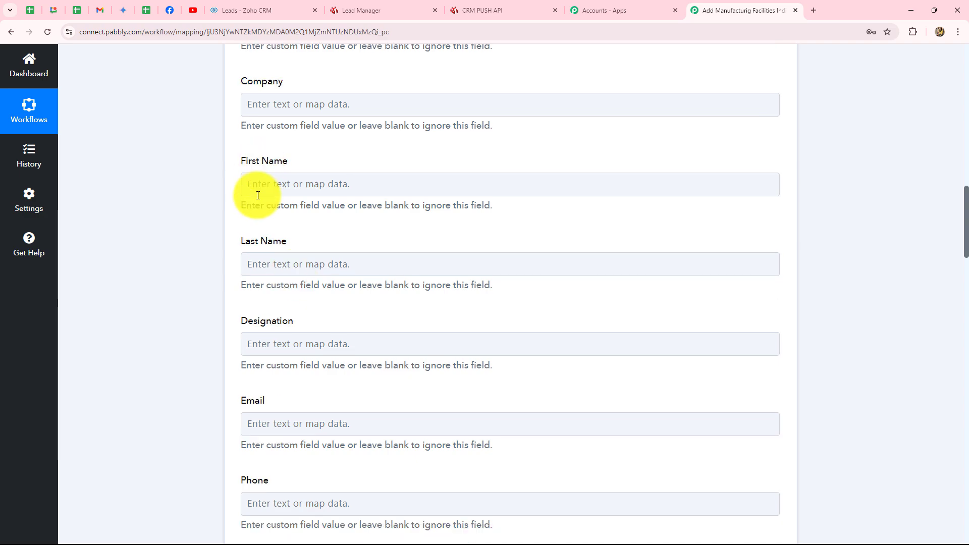
pyautogui.click(258, 195)
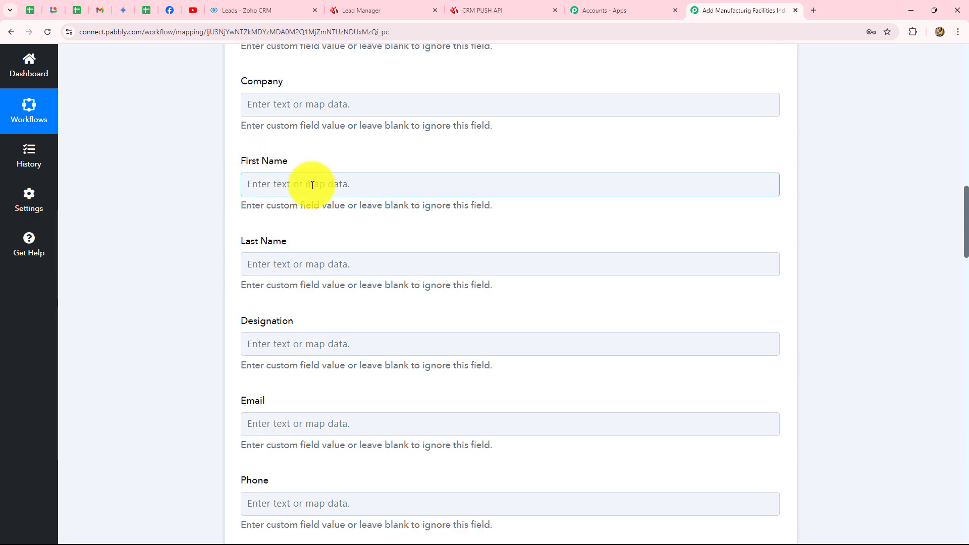
pyautogui.click(294, 342)
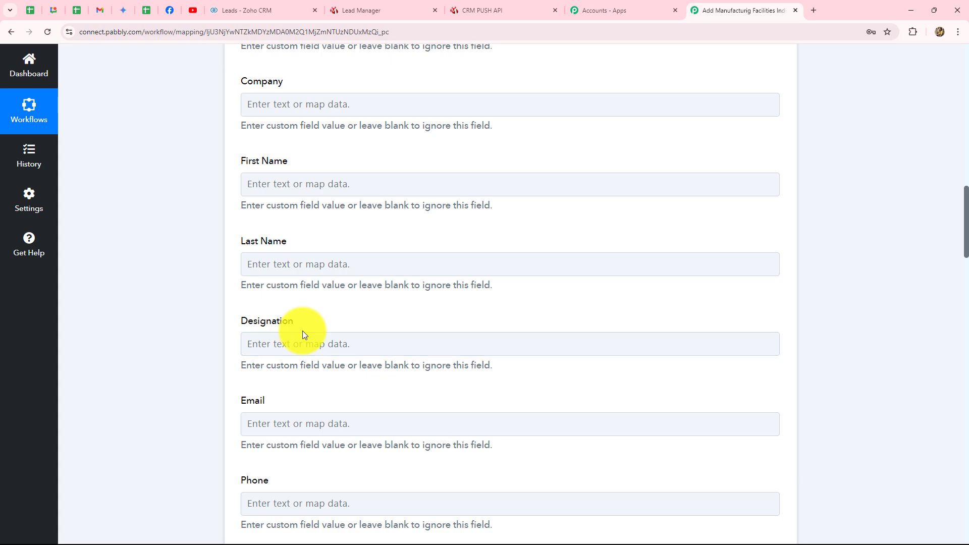
# Look through the IndiaMART response fields for First Name, then close the list without mapping anything
pyautogui.click(310, 184)
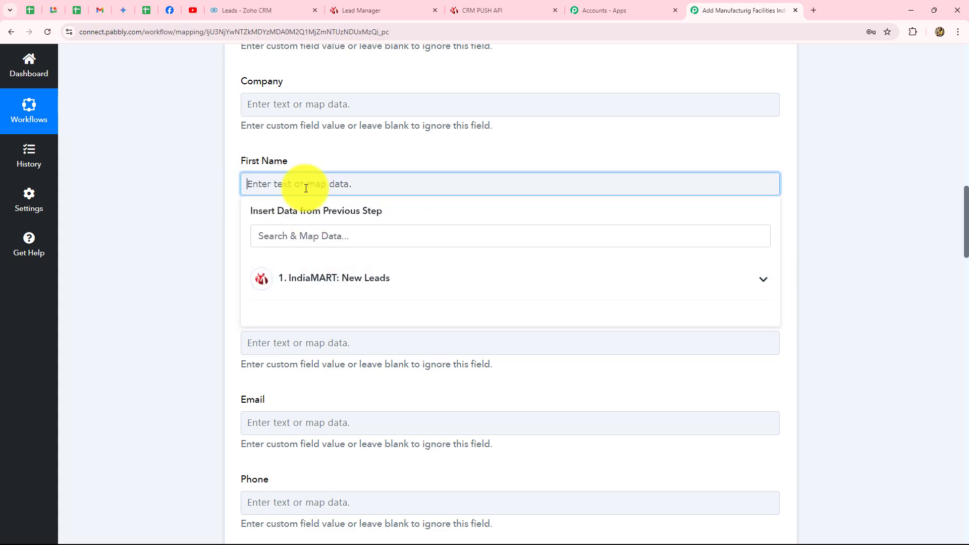
pyautogui.click(325, 276)
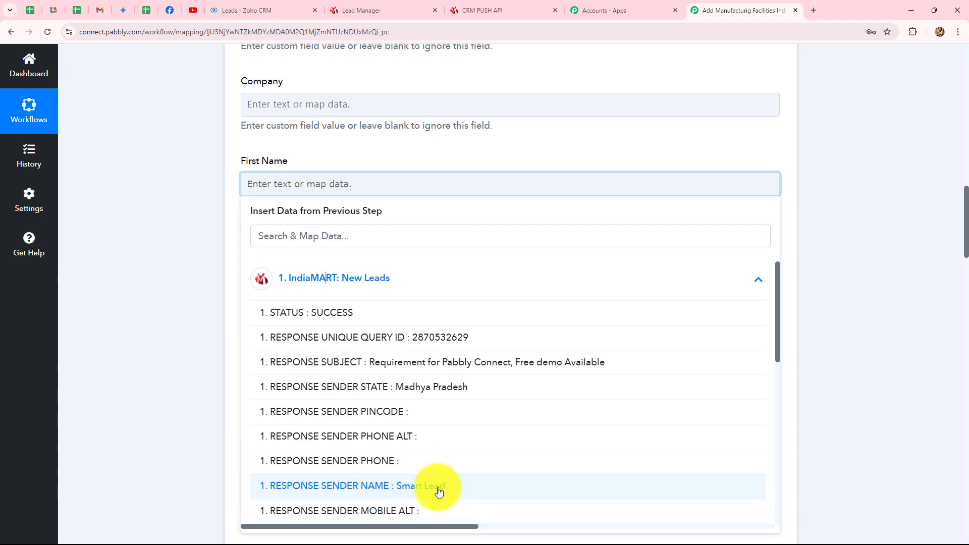
pyautogui.click(201, 208)
pyautogui.click(314, 185)
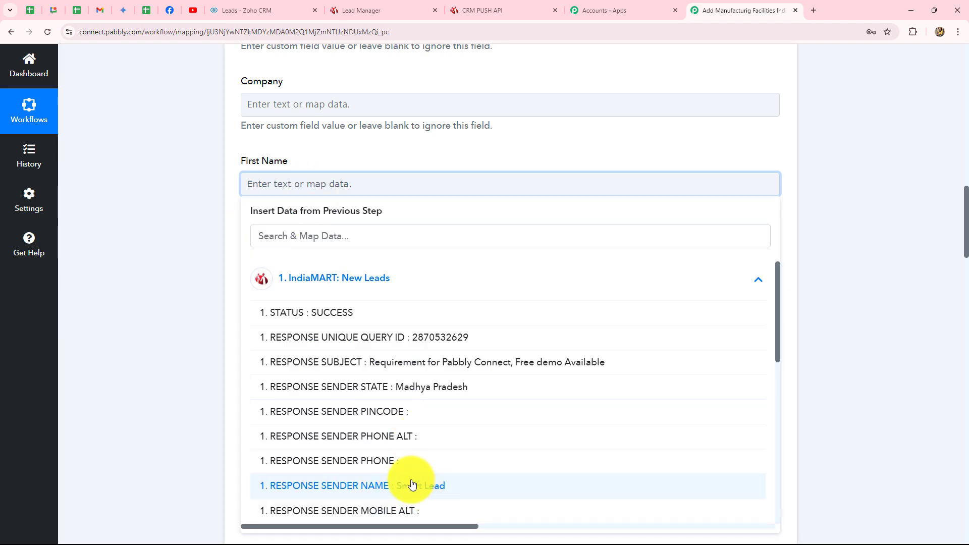
pyautogui.click(171, 388)
pyautogui.scroll(10, 189, 371)
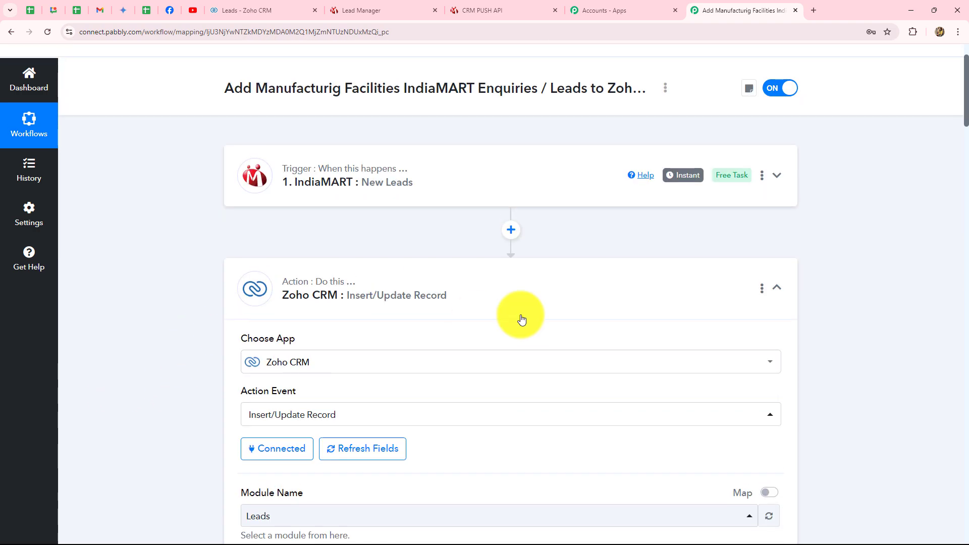
# Insert a new step after the IndiaMART trigger using the Text Formatter (Pabbly) app
pyautogui.click(510, 229)
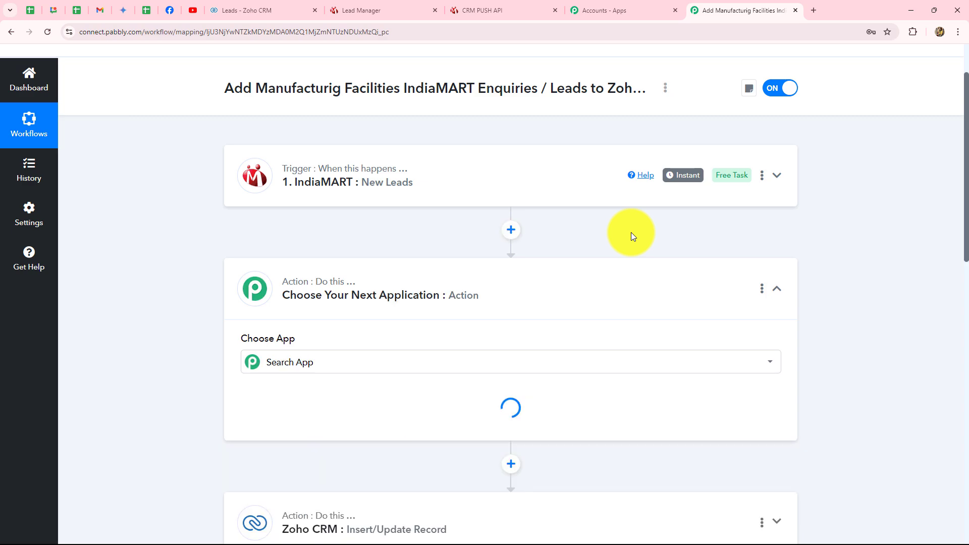
pyautogui.scroll(-2, 380, 322)
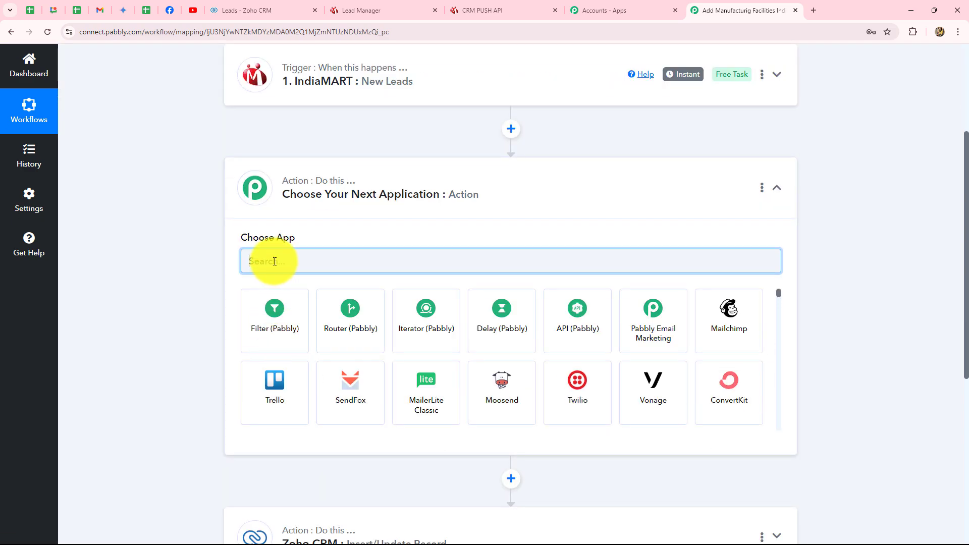
pyautogui.write('T')
pyautogui.press('capslock')
pyautogui.write('e')
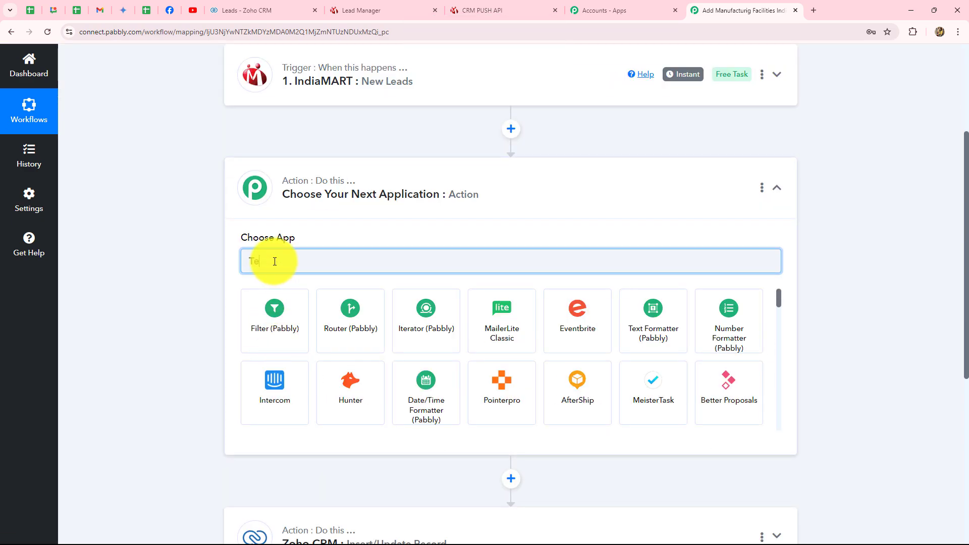
pyautogui.write('xt')
pyautogui.click(286, 323)
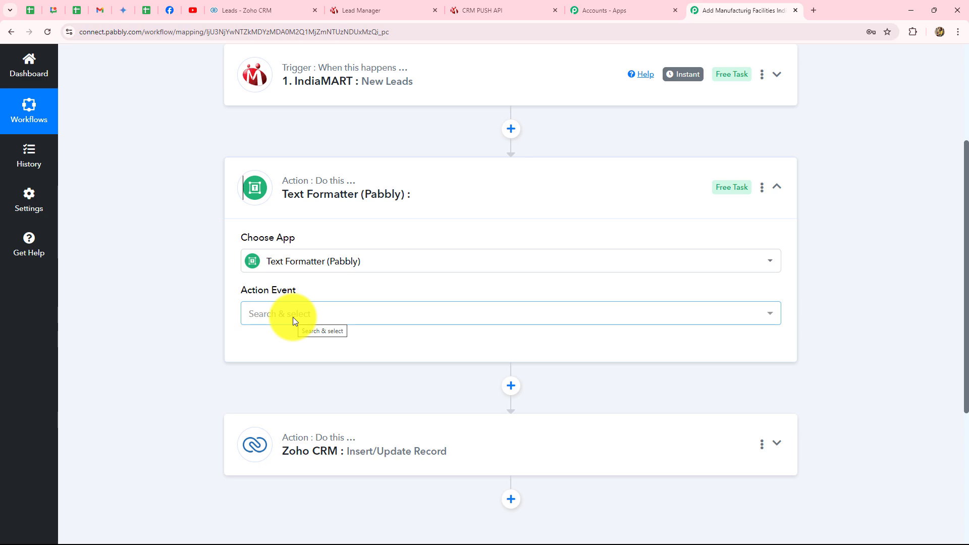
# Set the new step's action event to Split Text and connect it
pyautogui.click(289, 315)
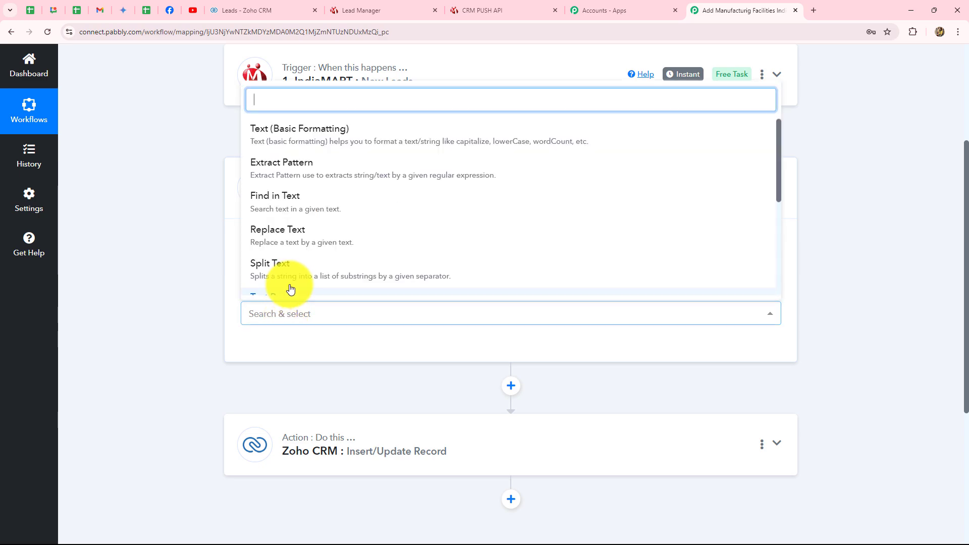
pyautogui.click(285, 267)
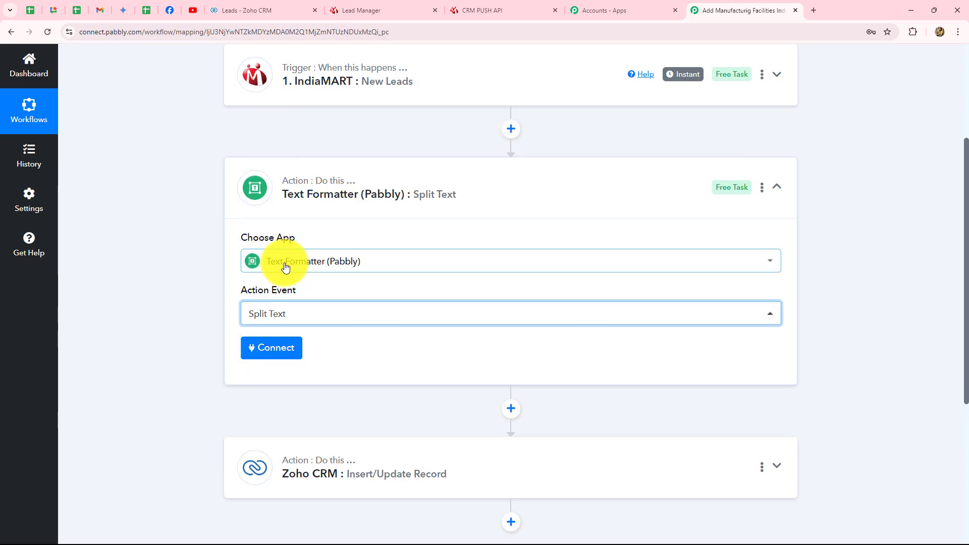
pyautogui.click(287, 348)
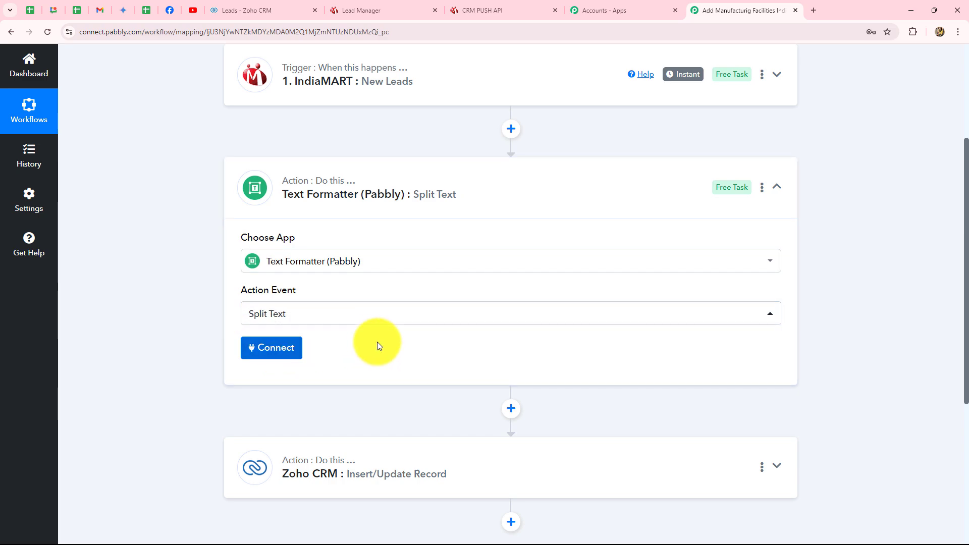
pyautogui.scroll(-4, 201, 357)
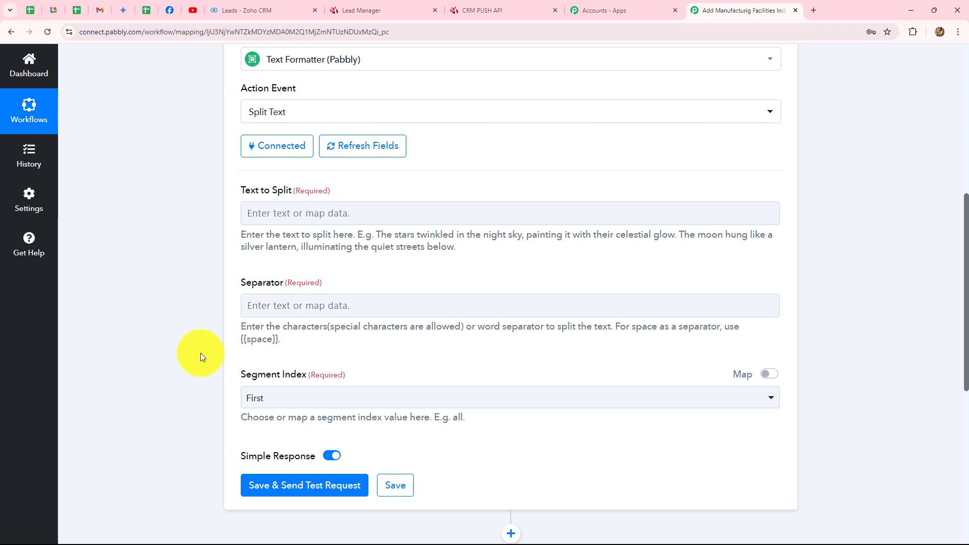
# Map the IndiaMART RESPONSE SENDER NAME into the Text to Split field
pyautogui.click(386, 218)
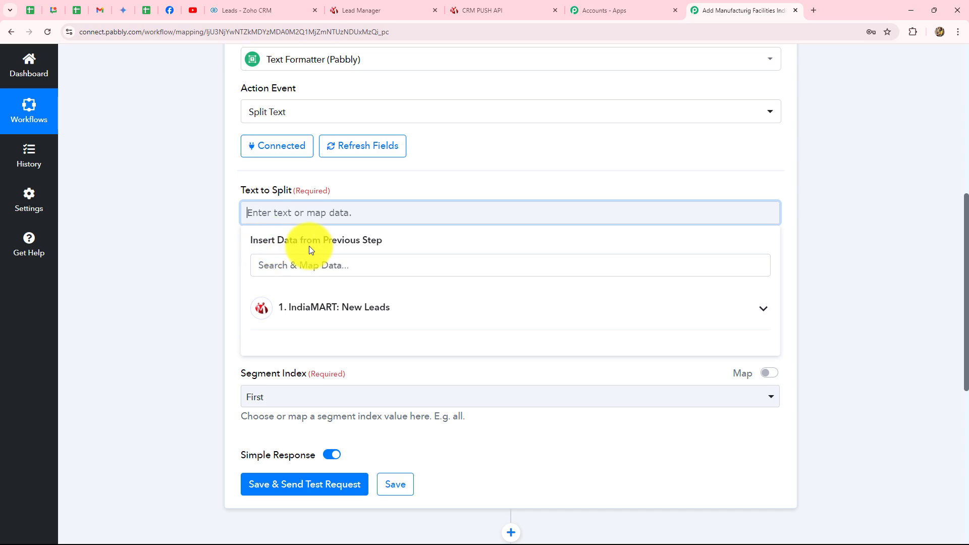
pyautogui.click(362, 310)
pyautogui.scroll(-1, 401, 479)
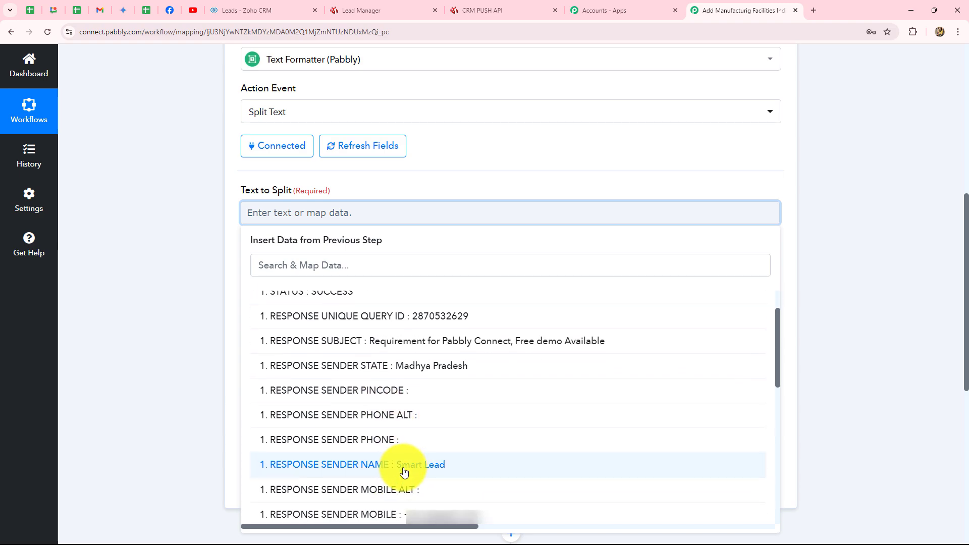
pyautogui.click(403, 471)
pyautogui.click(130, 358)
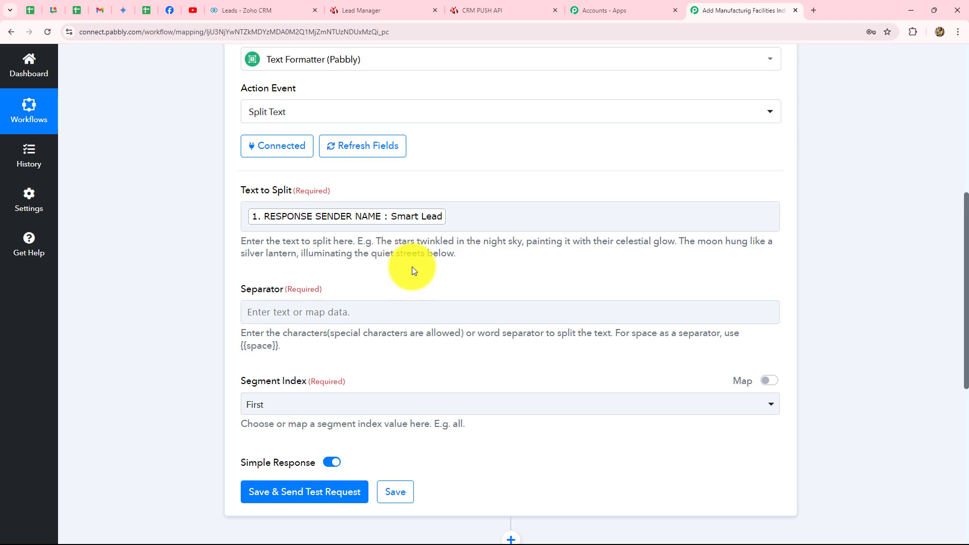
pyautogui.scroll(-2, 411, 266)
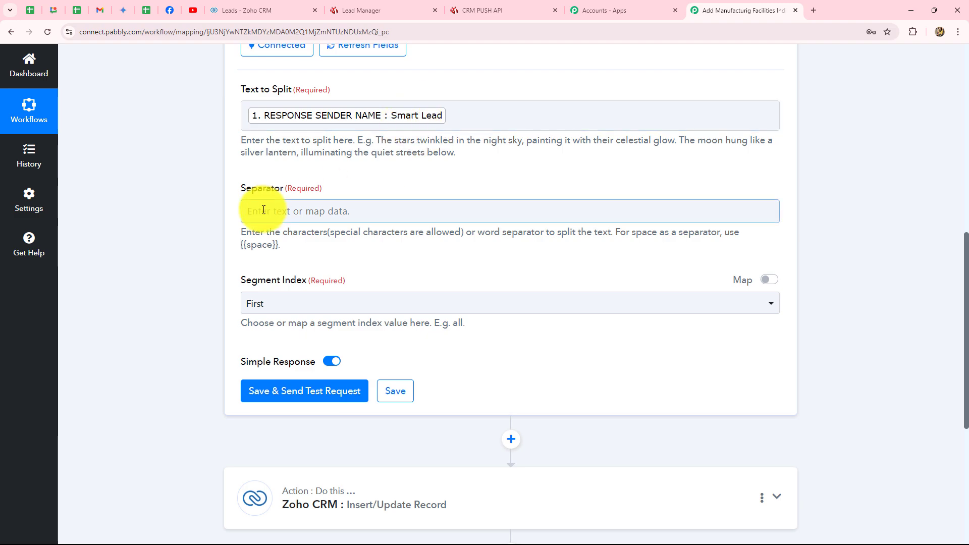
# Set the Separator to {{space}} and the Segment Index to All
pyautogui.moveTo(279, 241); pyautogui.dragTo(232, 246)
pyautogui.hotkey('ctrl', 'c')
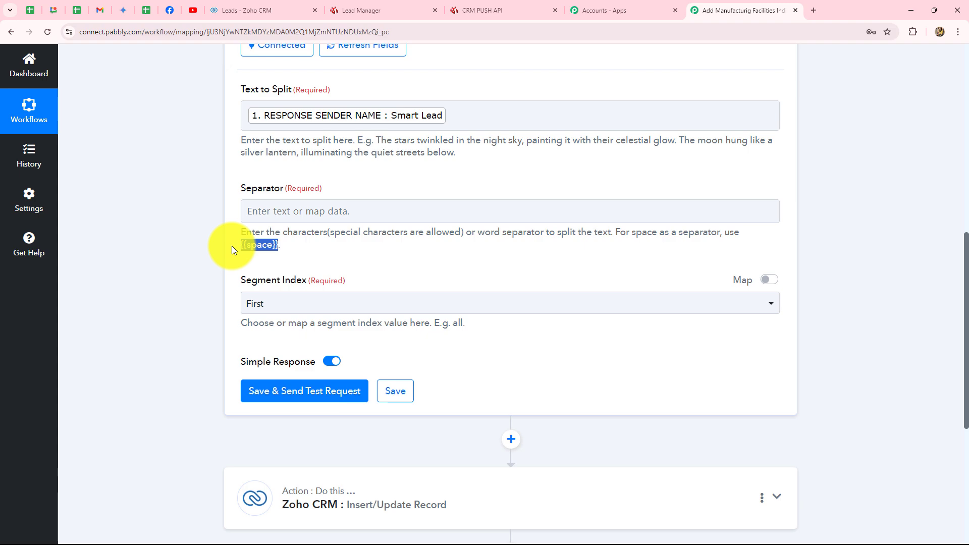
pyautogui.click(308, 211)
pyautogui.hotkey('ctrl', 'v')
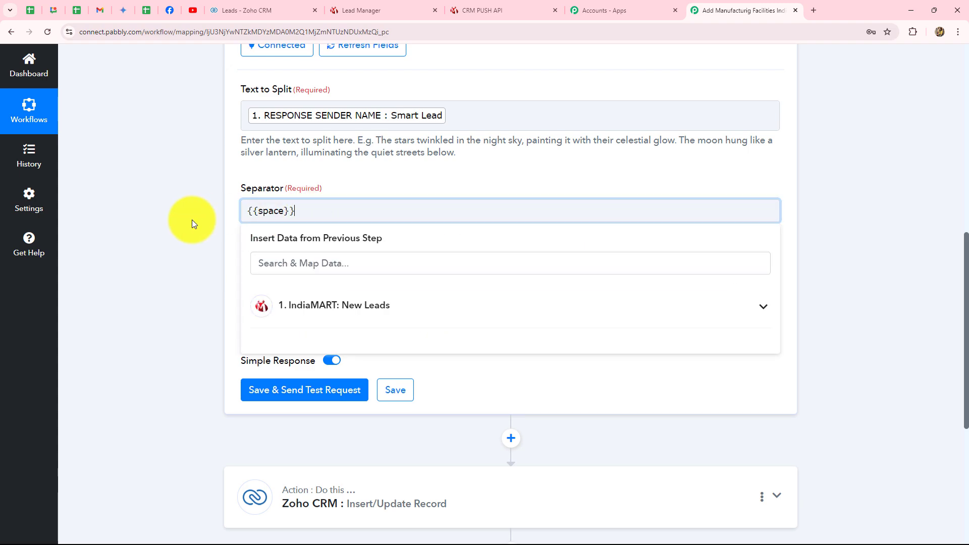
pyautogui.click(200, 219)
pyautogui.scroll(-2, 199, 219)
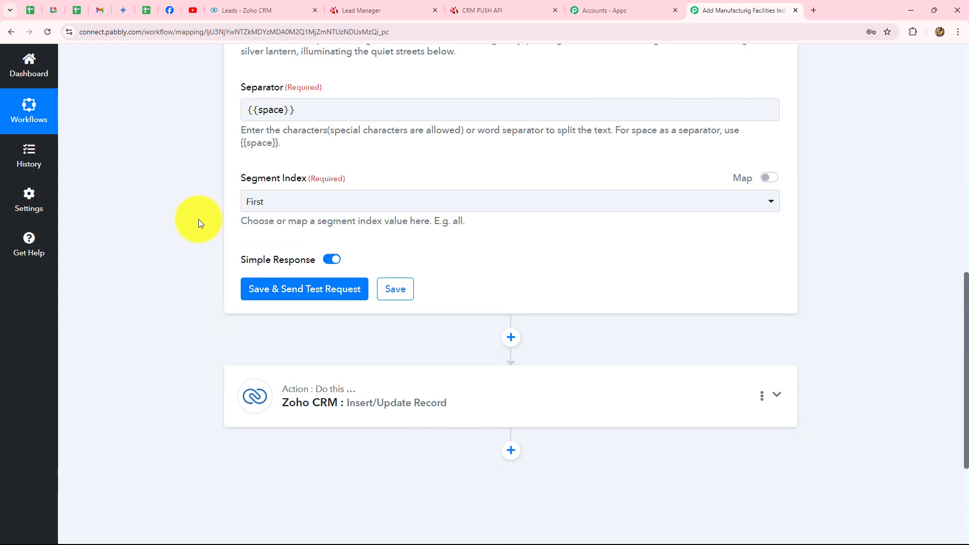
pyautogui.scroll(3, 197, 220)
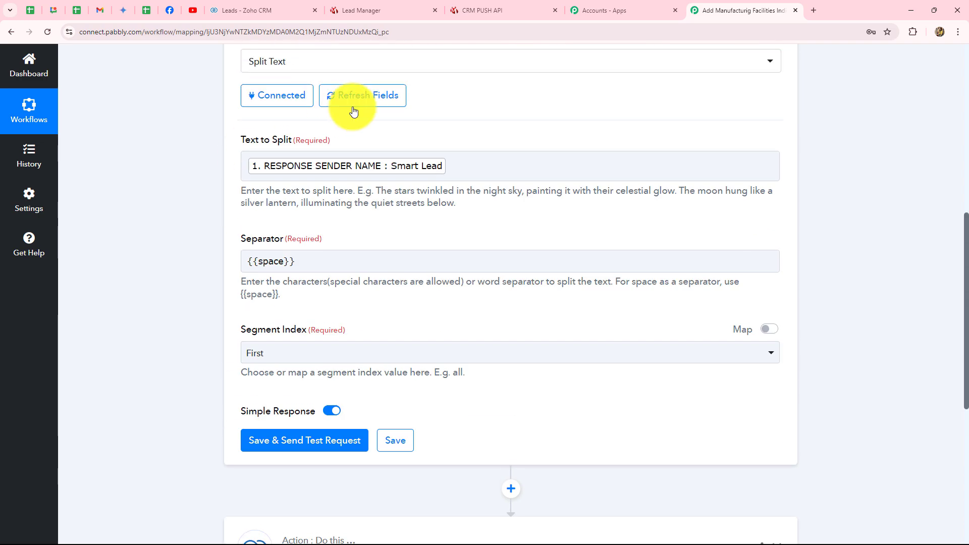
pyautogui.scroll(-2, 426, 244)
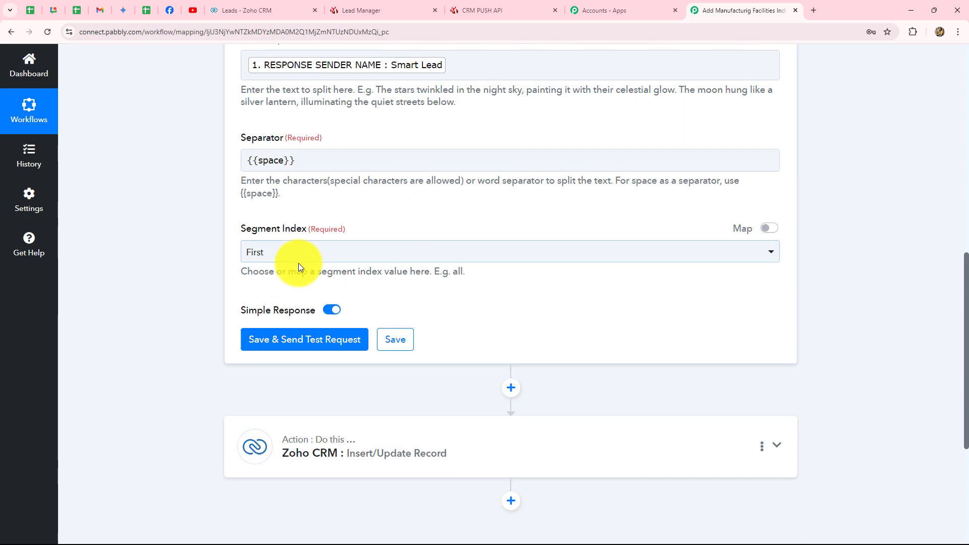
pyautogui.click(299, 252)
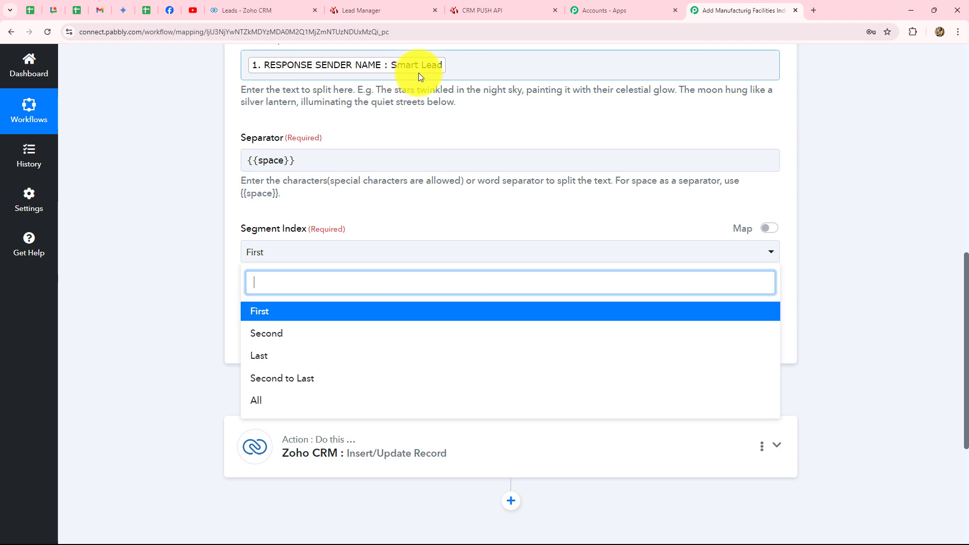
pyautogui.click(264, 404)
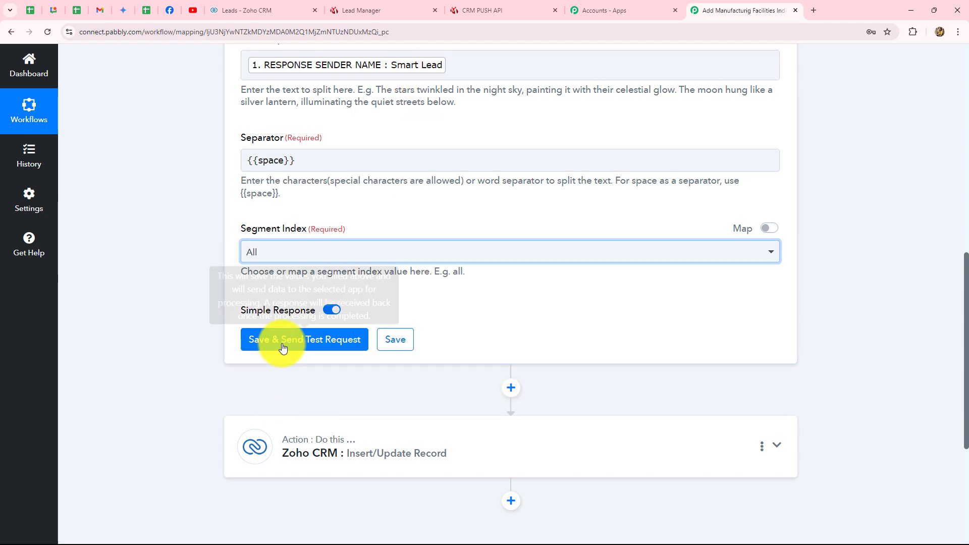
# Save and test the split, confirming the results Smart and Lead
pyautogui.click(292, 336)
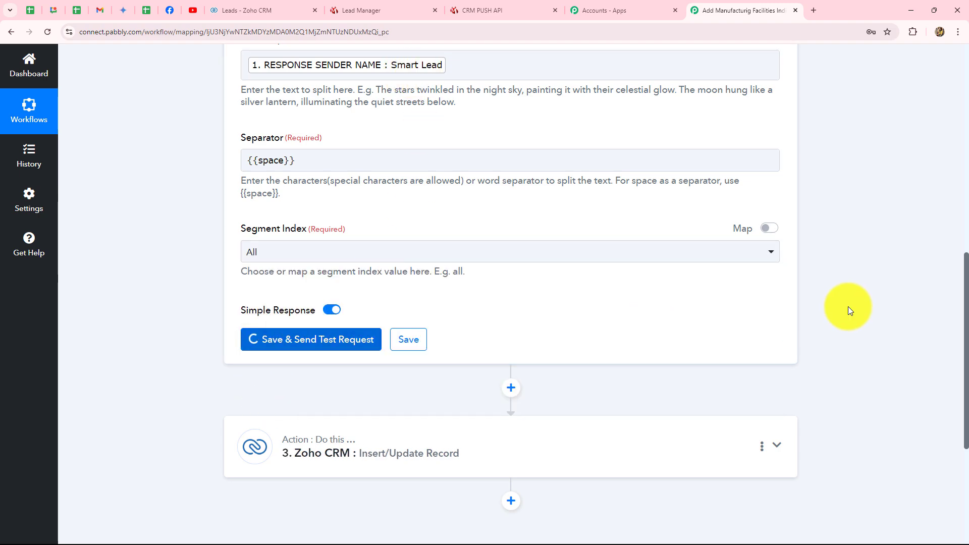
pyautogui.scroll(-4, 848, 307)
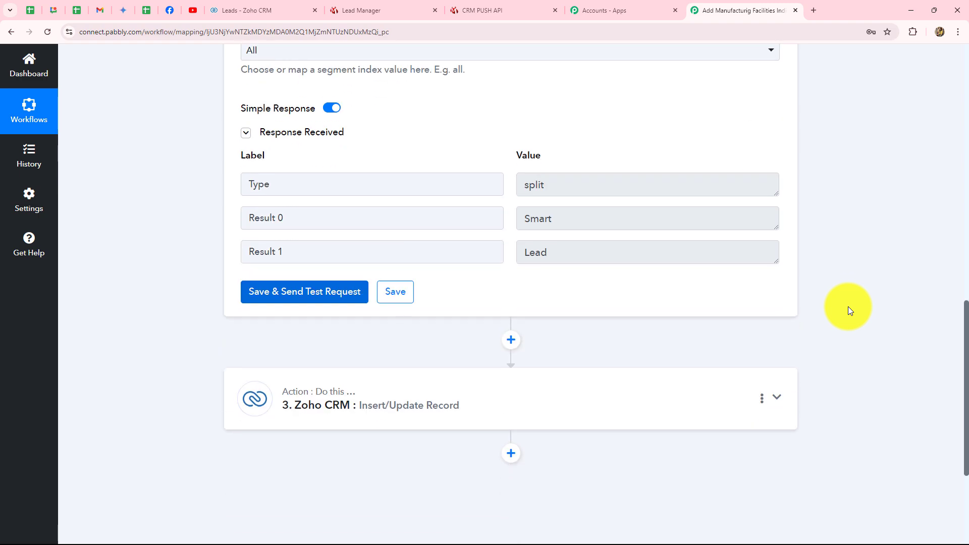
pyautogui.doubleClick(580, 222)
pyautogui.doubleClick(567, 249)
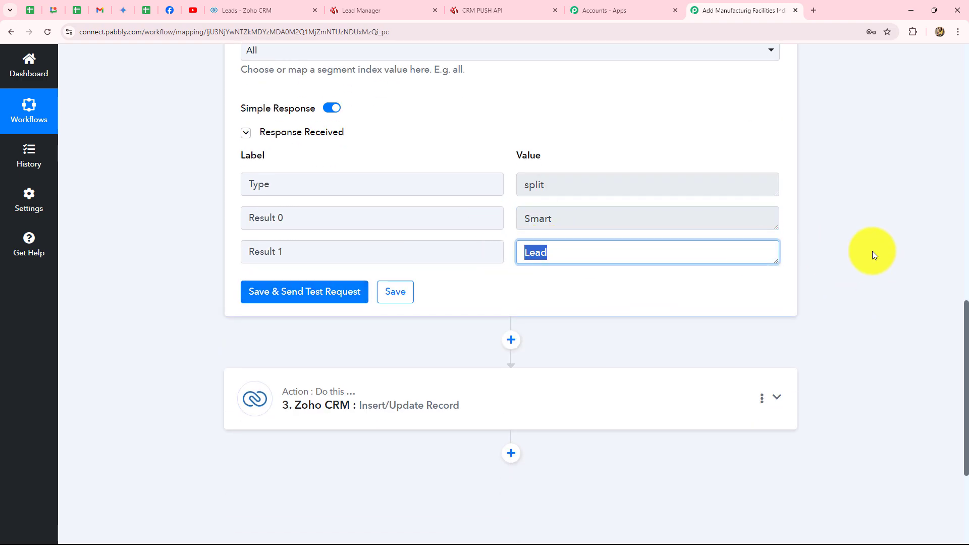
pyautogui.scroll(-4, 873, 251)
# Map split Result 0 (Smart) into First Name and Result 1 (Lead) into Last Name
pyautogui.click(484, 205)
pyautogui.scroll(-8, 474, 206)
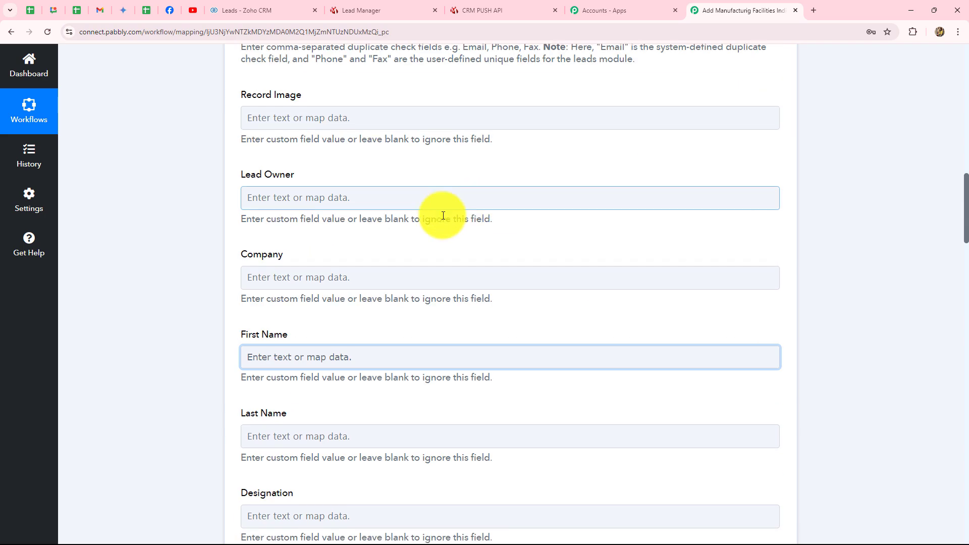
pyautogui.scroll(12, 189, 270)
pyautogui.scroll(-12, 198, 271)
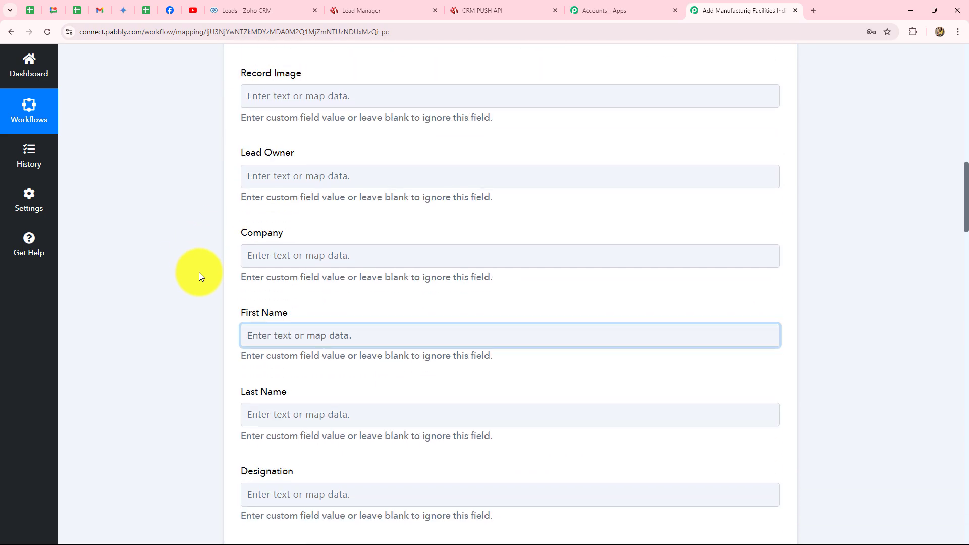
pyautogui.scroll(1, 199, 271)
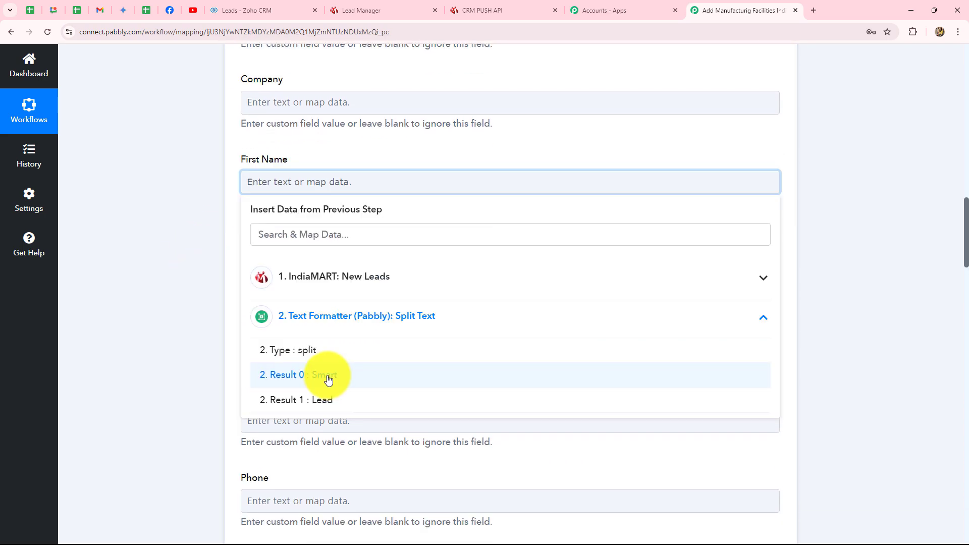
pyautogui.click(328, 379)
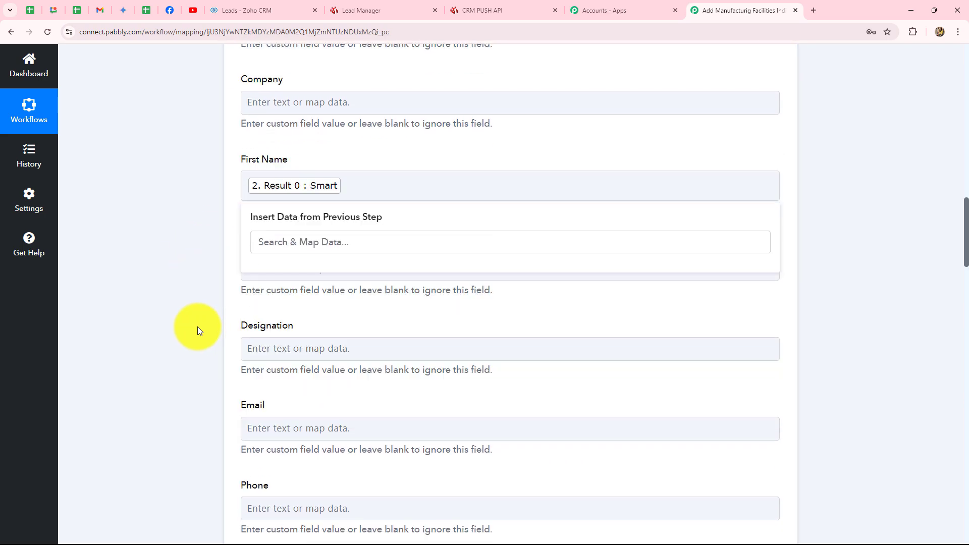
pyautogui.scroll(-2, 199, 328)
pyautogui.click(279, 162)
pyautogui.click(321, 315)
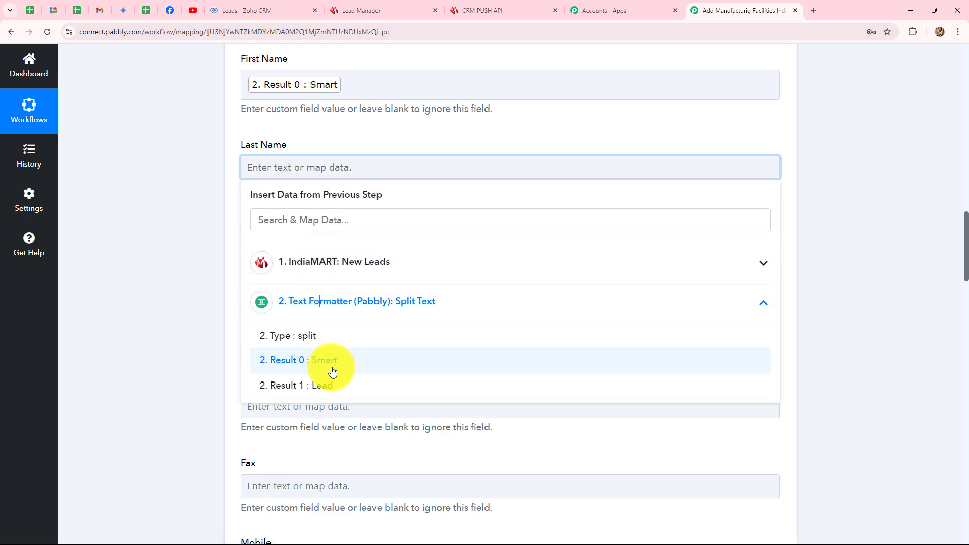
pyautogui.click(325, 383)
pyautogui.click(151, 303)
pyautogui.scroll(-1, 158, 280)
pyautogui.scroll(-3, 158, 280)
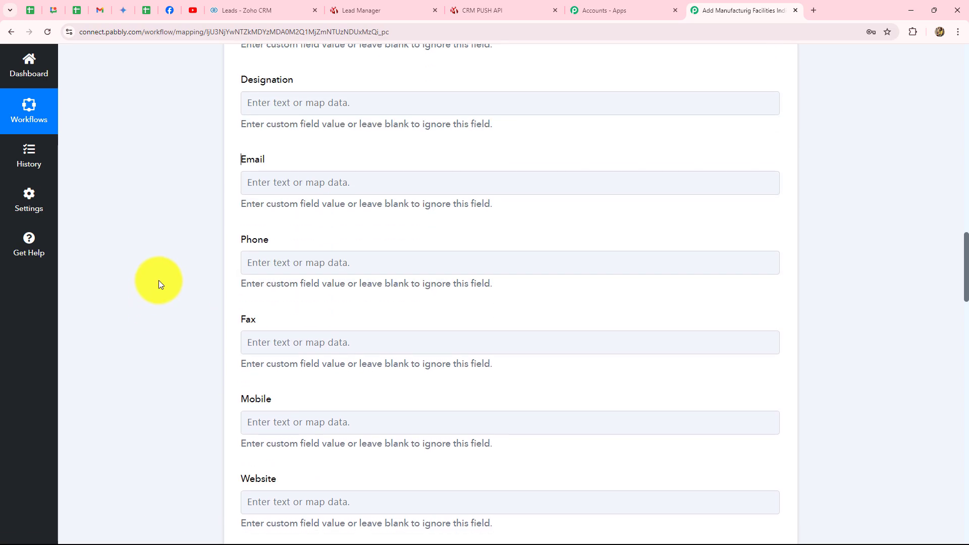
# Map the IndiaMART sender email into the Email field
pyautogui.click(302, 184)
pyautogui.click(335, 275)
pyautogui.scroll(-6, 370, 349)
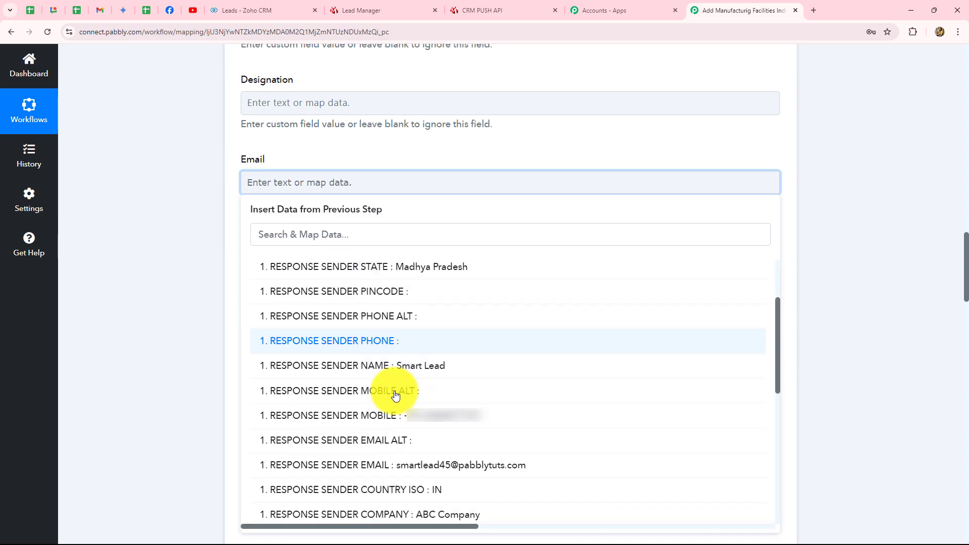
pyautogui.click(411, 380)
pyautogui.click(198, 281)
pyautogui.scroll(-4, 198, 282)
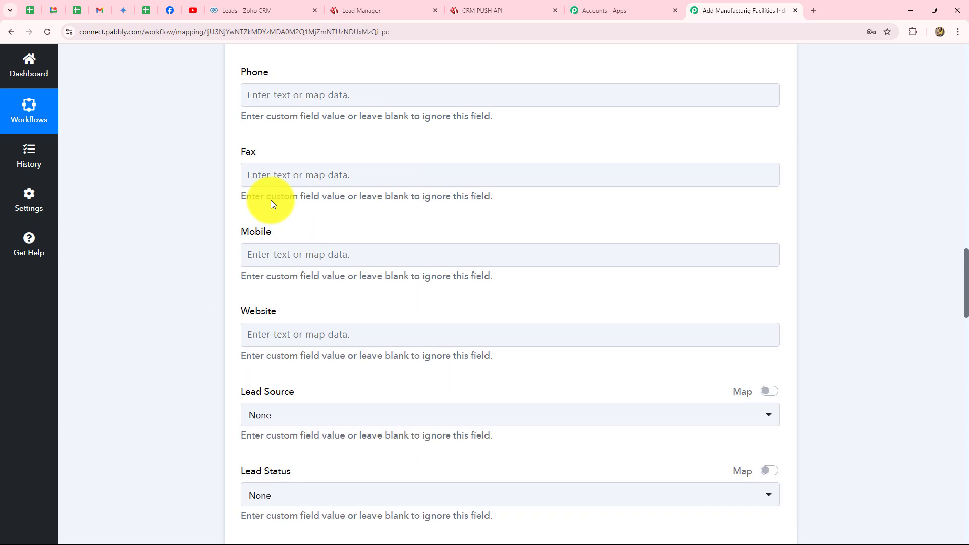
# Map the sender mobile number into the Mobile field
pyautogui.click(333, 221)
pyautogui.write('mob')
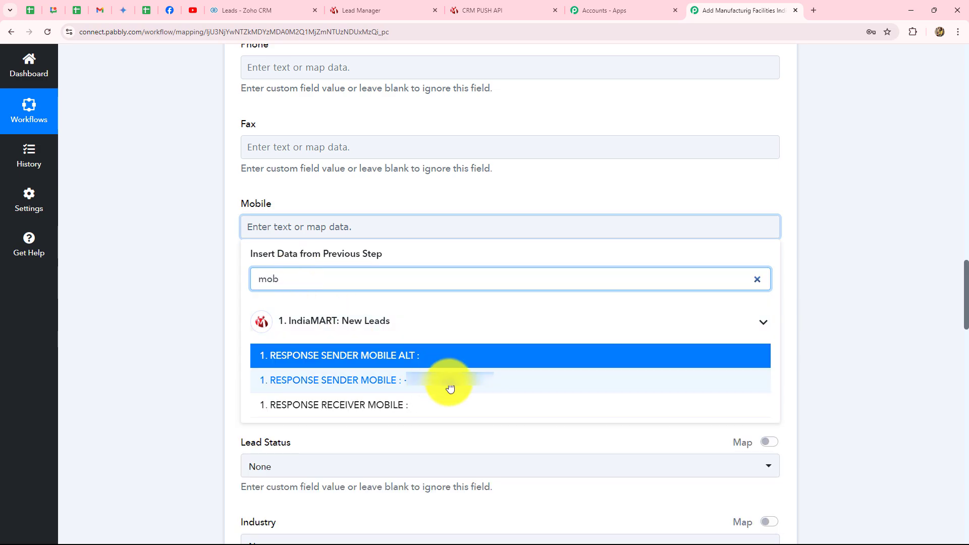
pyautogui.click(450, 388)
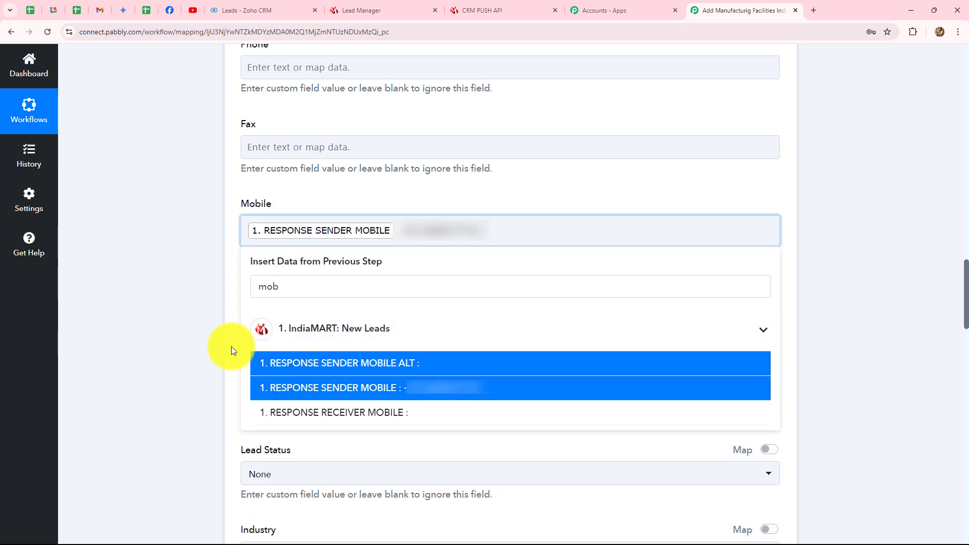
pyautogui.click(197, 343)
pyautogui.scroll(-2, 196, 341)
pyautogui.scroll(-2, 227, 222)
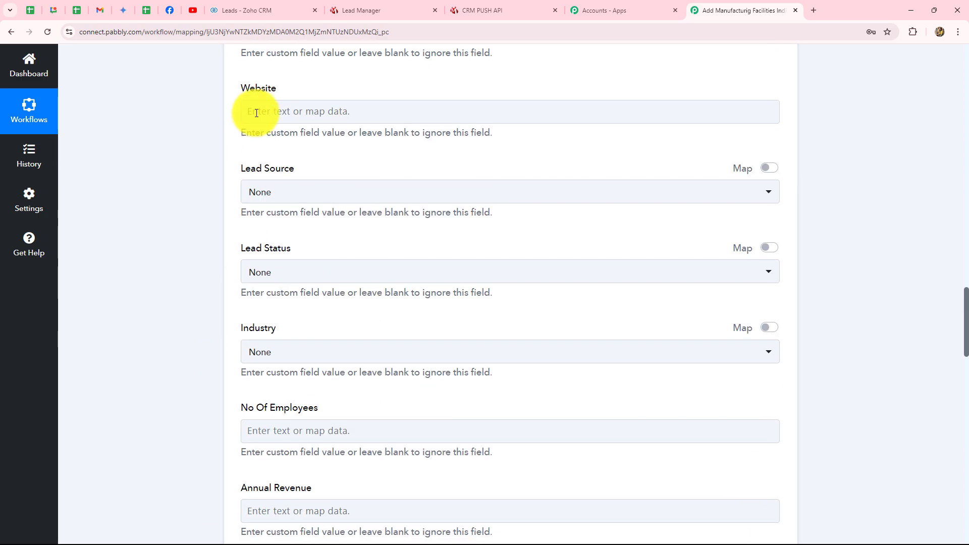
pyautogui.scroll(-2, 330, 266)
pyautogui.scroll(-1, 332, 267)
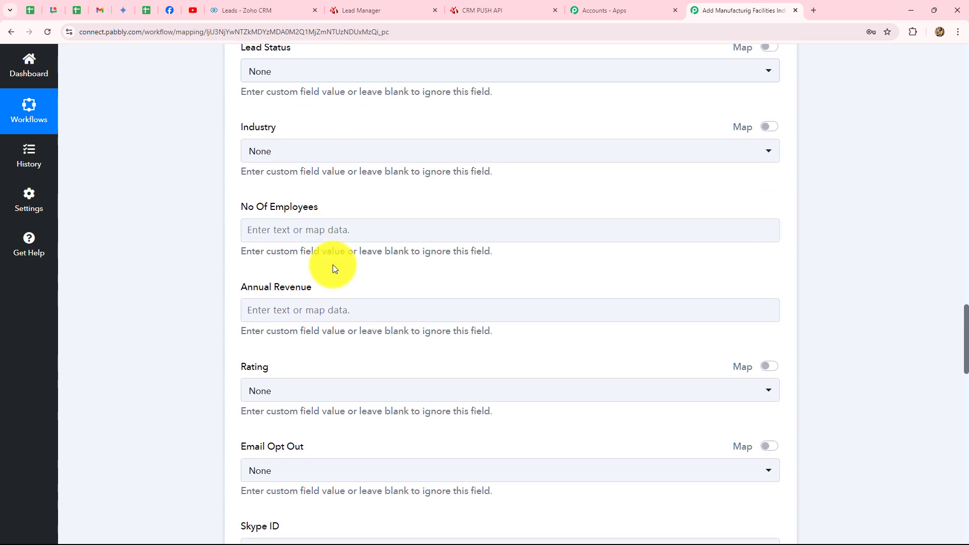
pyautogui.scroll(-5, 332, 267)
pyautogui.scroll(-8, 332, 268)
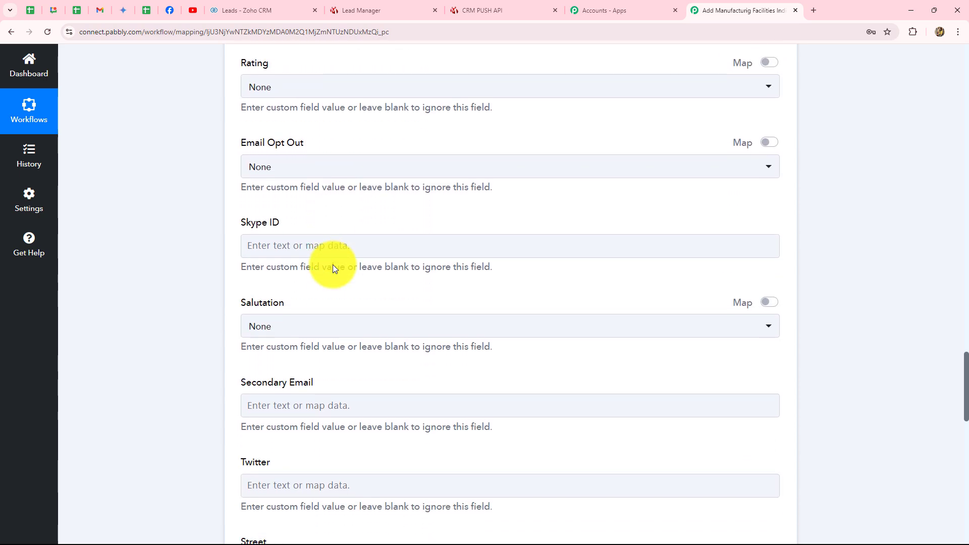
pyautogui.scroll(-2, 332, 264)
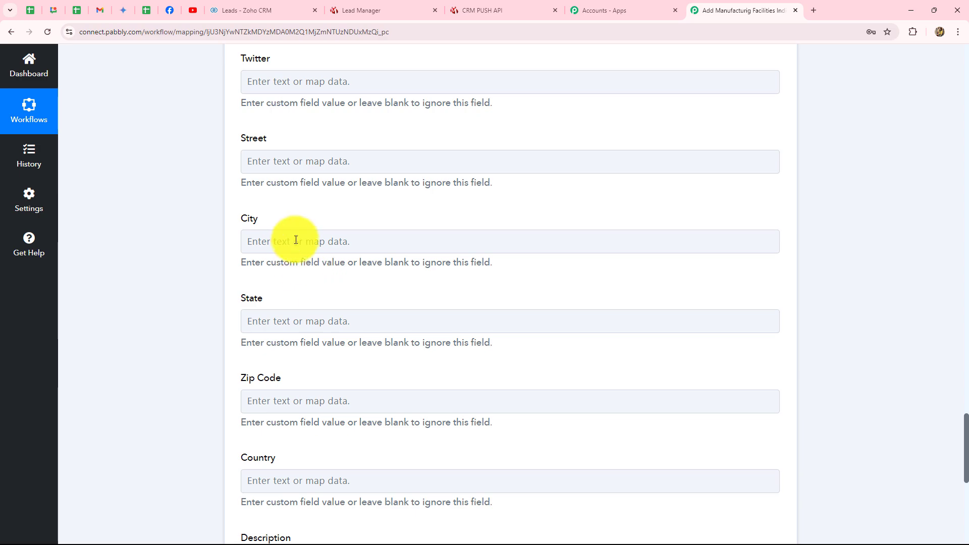
# Map the sender city (Bhopal) into City and the sender state into State
pyautogui.click(290, 244)
pyautogui.click(292, 294)
pyautogui.write('city')
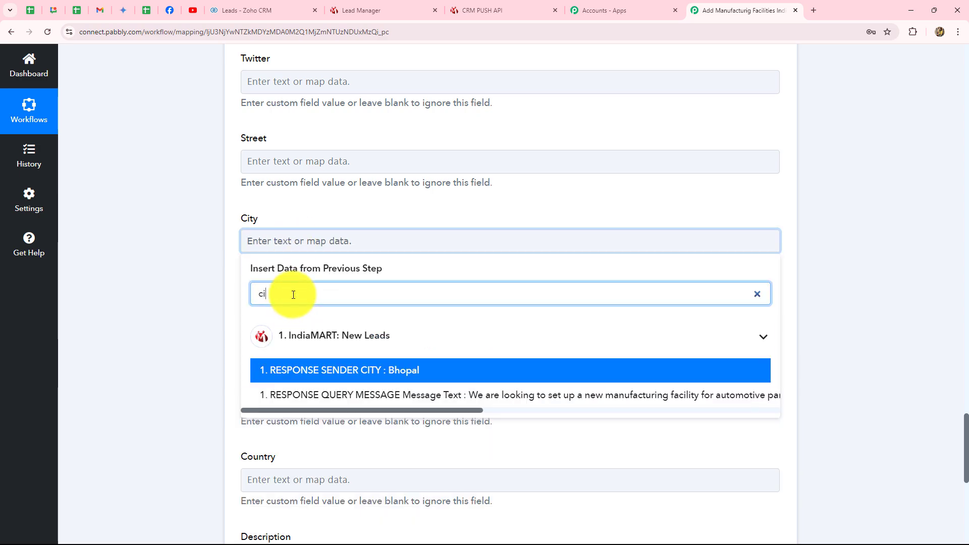
pyautogui.click(389, 372)
pyautogui.click(89, 312)
pyautogui.scroll(-2, 232, 277)
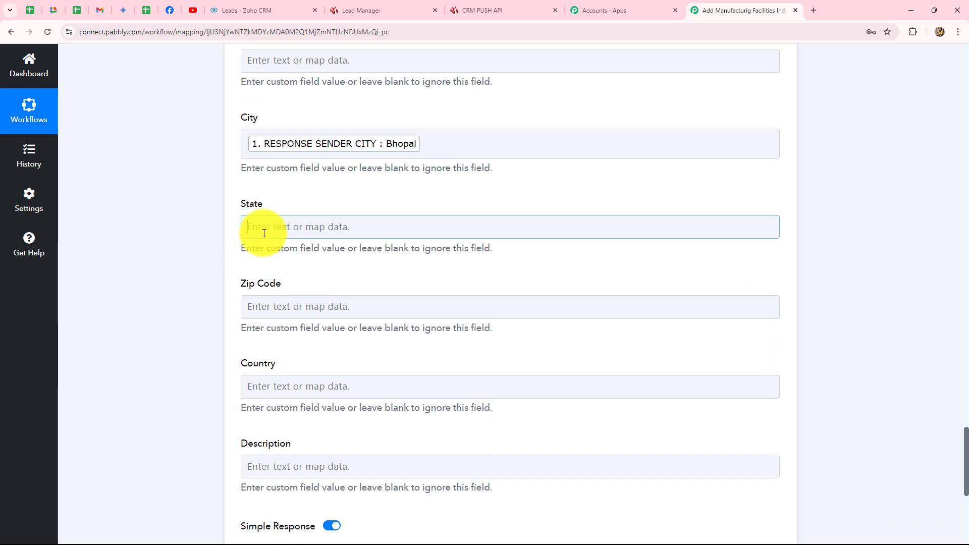
pyautogui.click(263, 230)
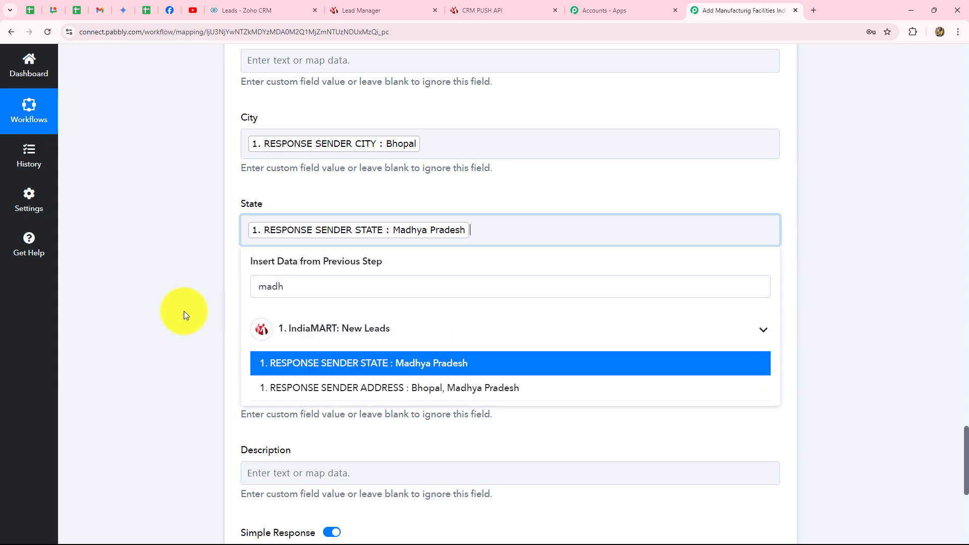
pyautogui.click(184, 311)
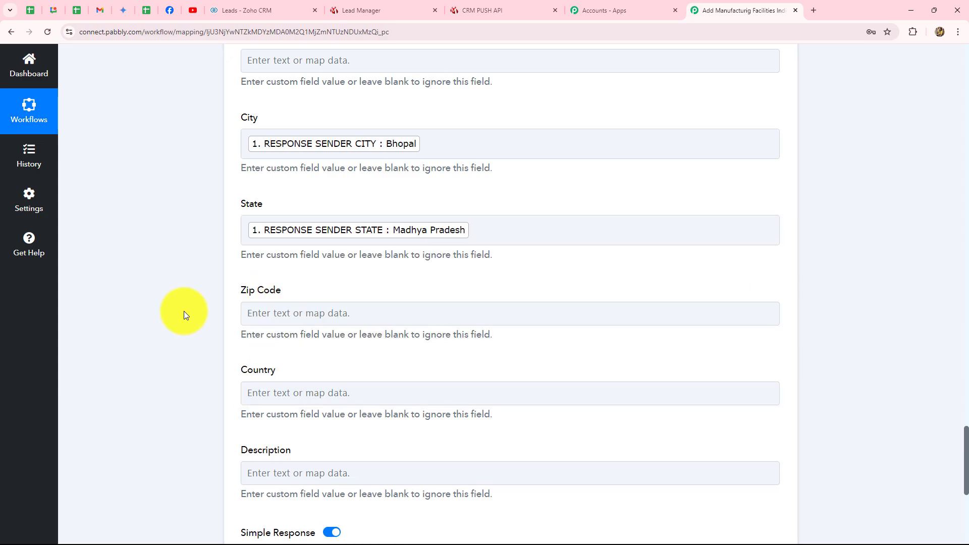
pyautogui.scroll(-3, 184, 311)
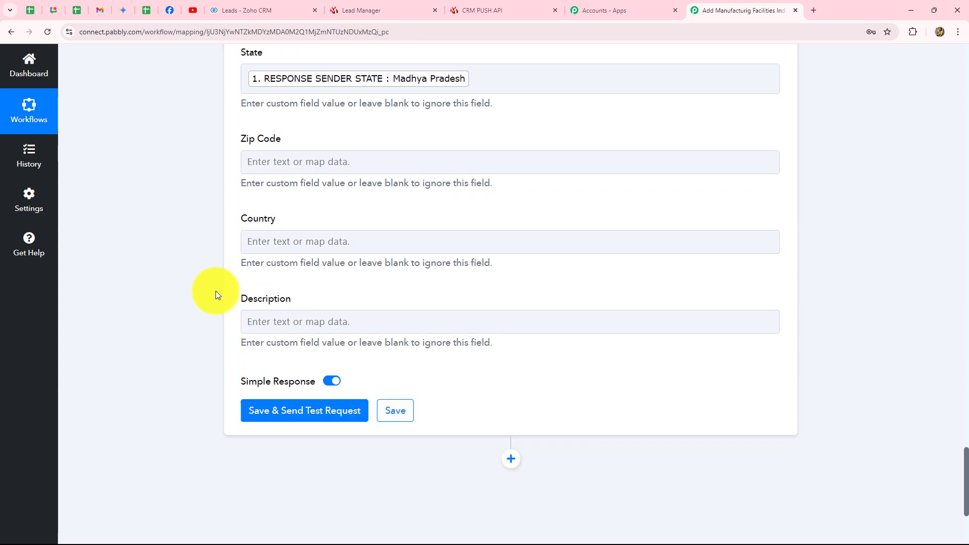
# Map the sender country ISO into the Country field
pyautogui.click(275, 241)
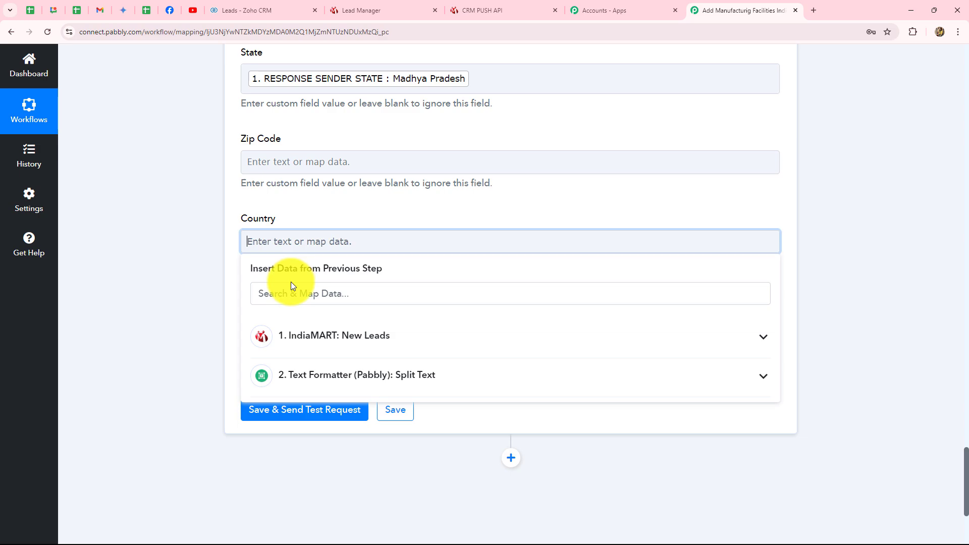
pyautogui.click(298, 297)
pyautogui.write('in')
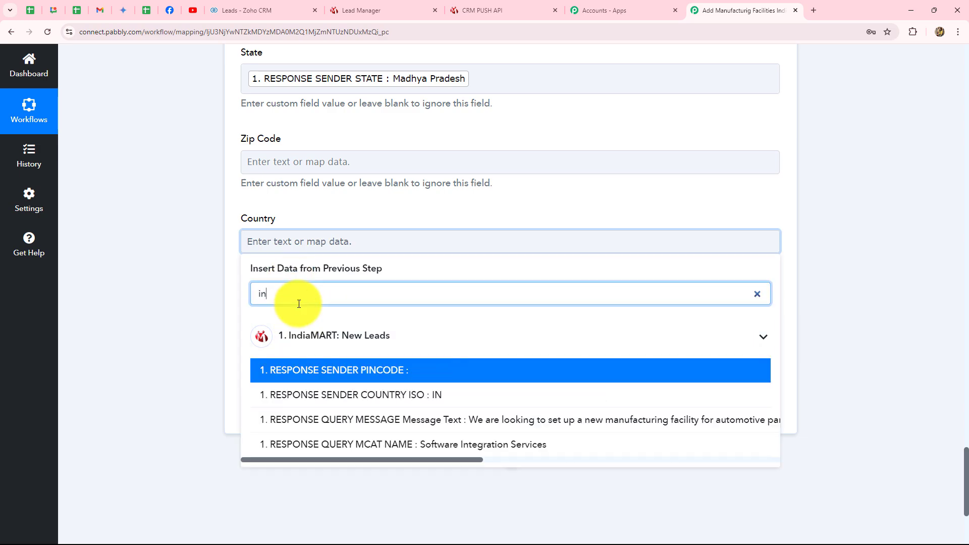
pyautogui.click(353, 394)
pyautogui.click(158, 346)
pyautogui.scroll(12, 163, 344)
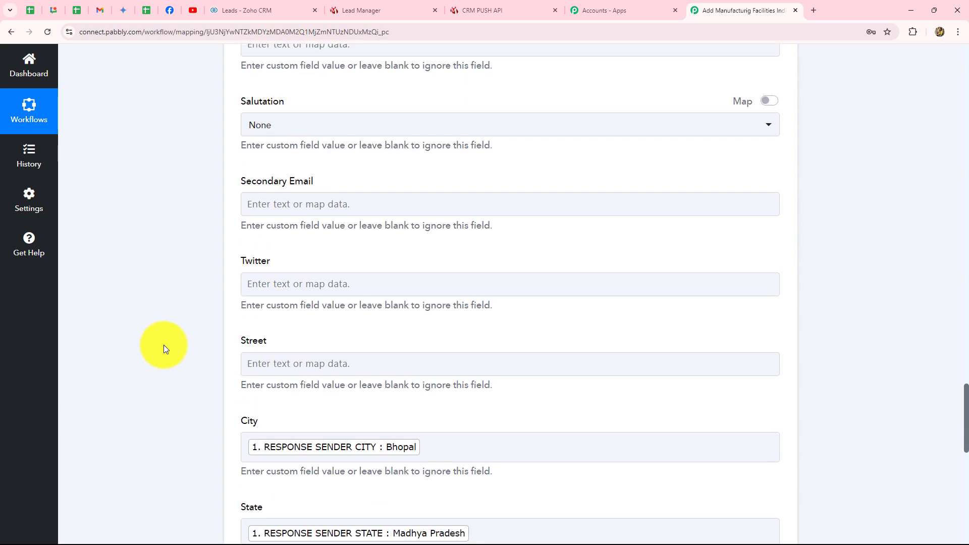
pyautogui.scroll(-15, 163, 344)
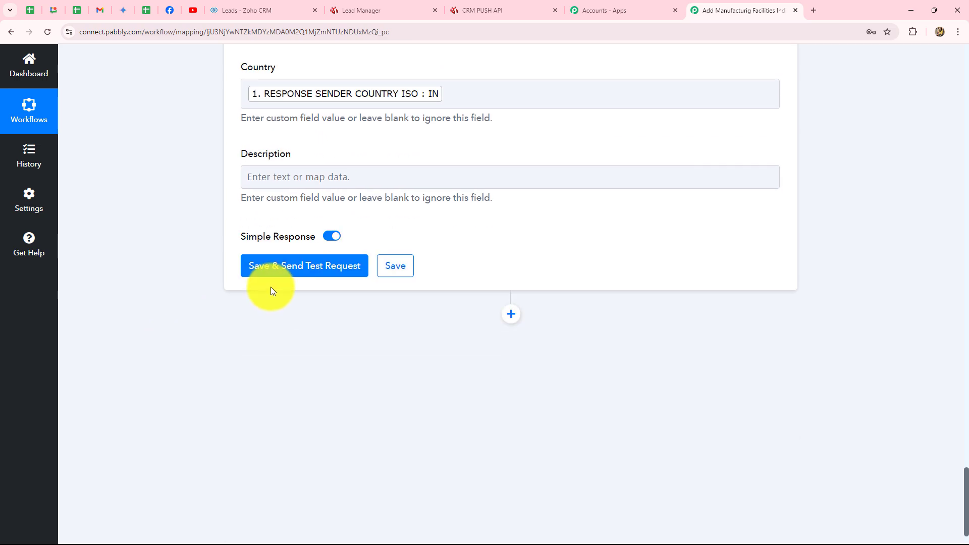
# Save the Zoho CRM step, send a test request, and check the returned email, Bhopal, Madhya Pradesh, IN
pyautogui.click(275, 267)
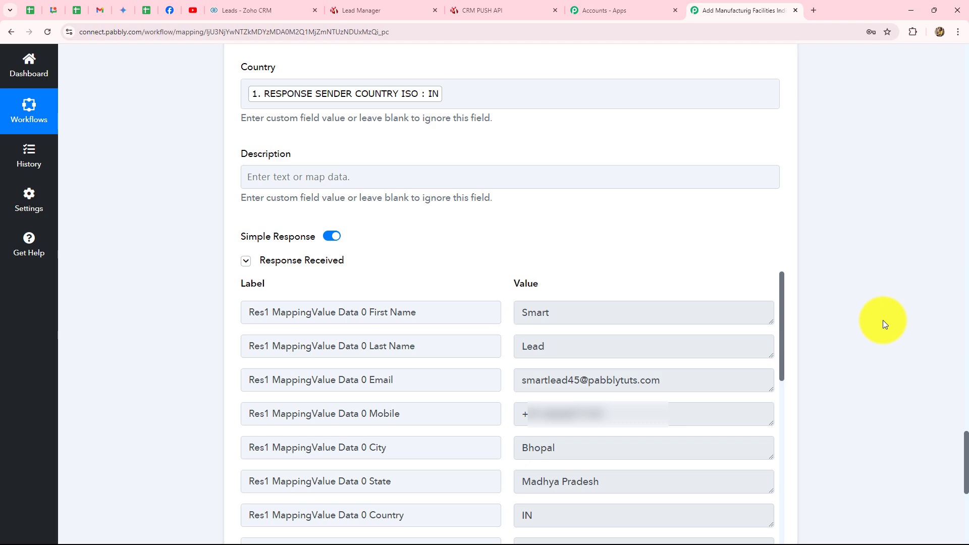
pyautogui.scroll(-3, 883, 320)
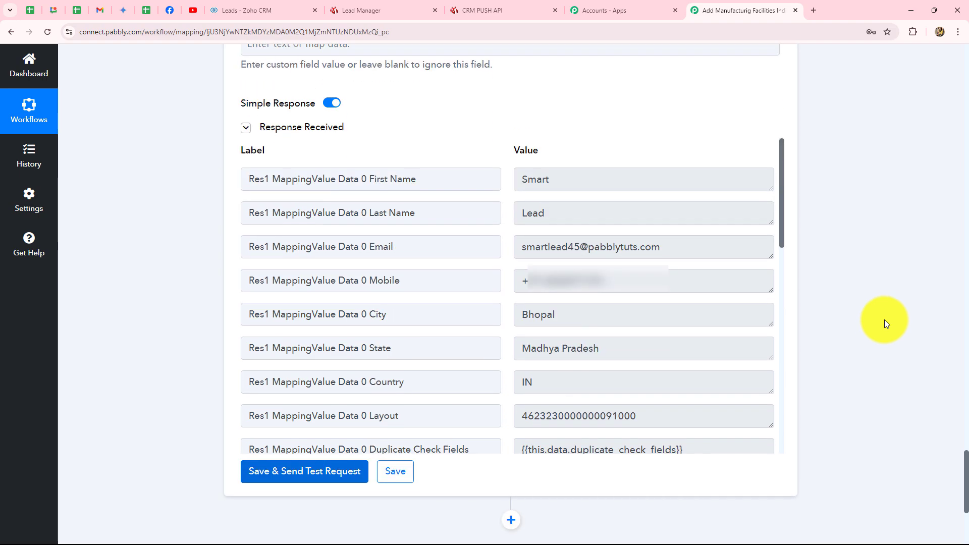
pyautogui.scroll(2, 883, 323)
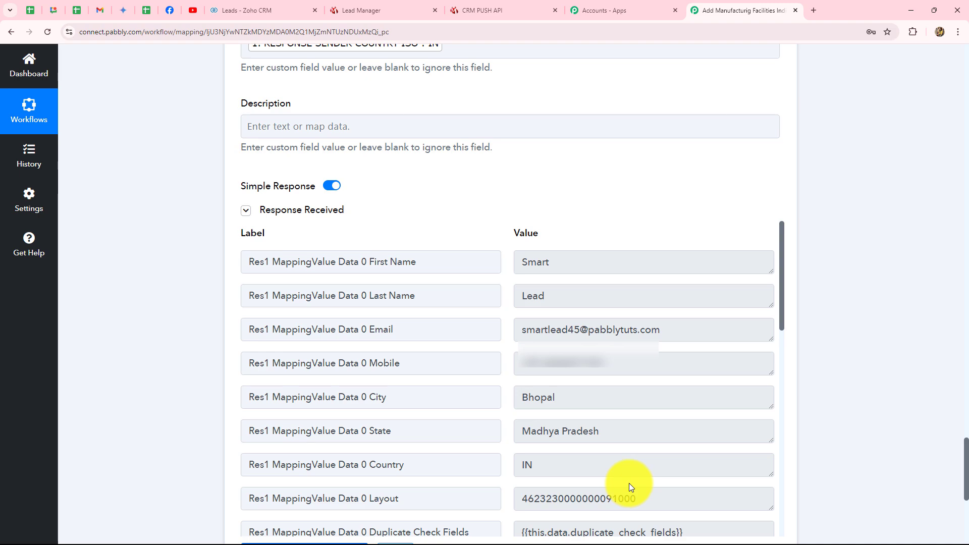
pyautogui.moveTo(655, 330); pyautogui.dragTo(504, 329)
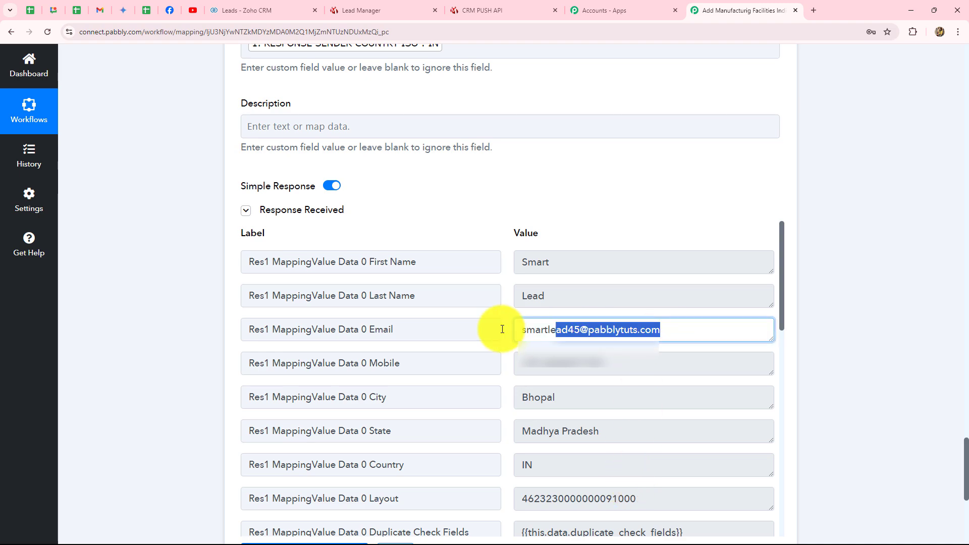
pyautogui.click(486, 329)
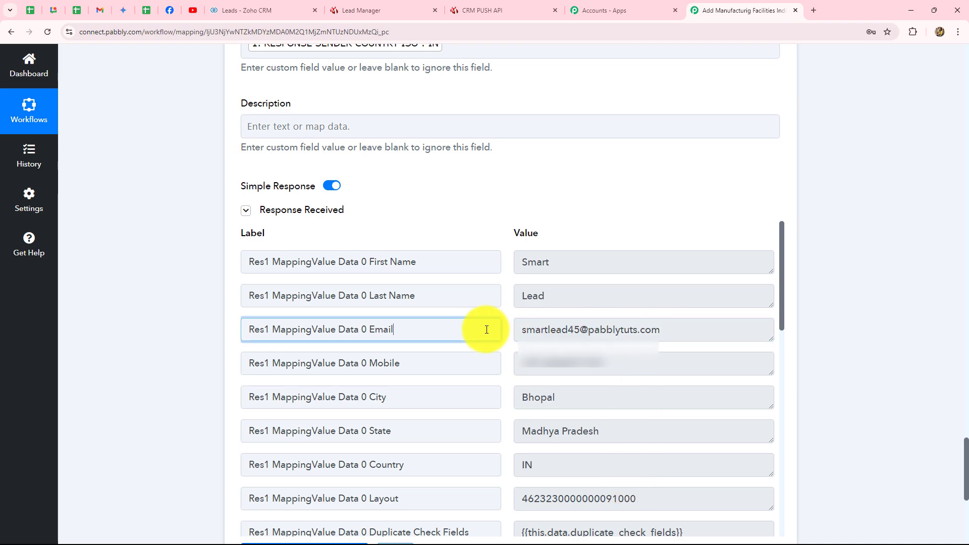
# Reload the Zoho CRM Leads list to confirm the new lead among 12 records, then return to Pabbly
pyautogui.click(245, 11)
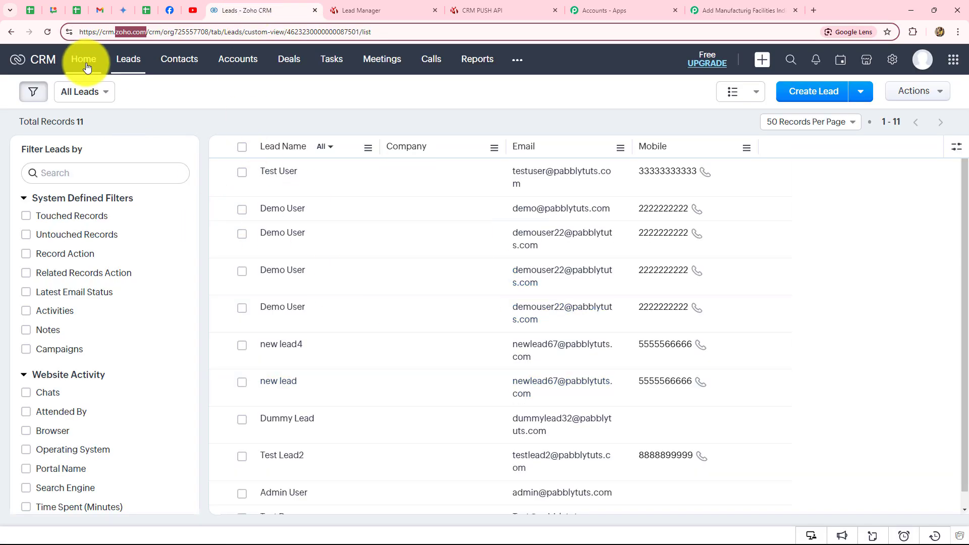
pyautogui.click(47, 31)
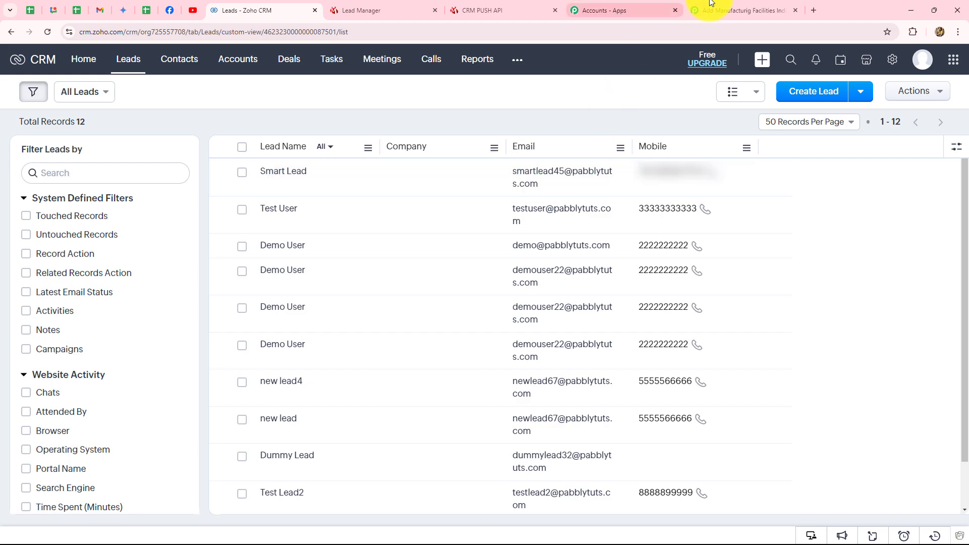
pyautogui.click(739, 10)
pyautogui.scroll(10, 828, 232)
pyautogui.scroll(20, 838, 252)
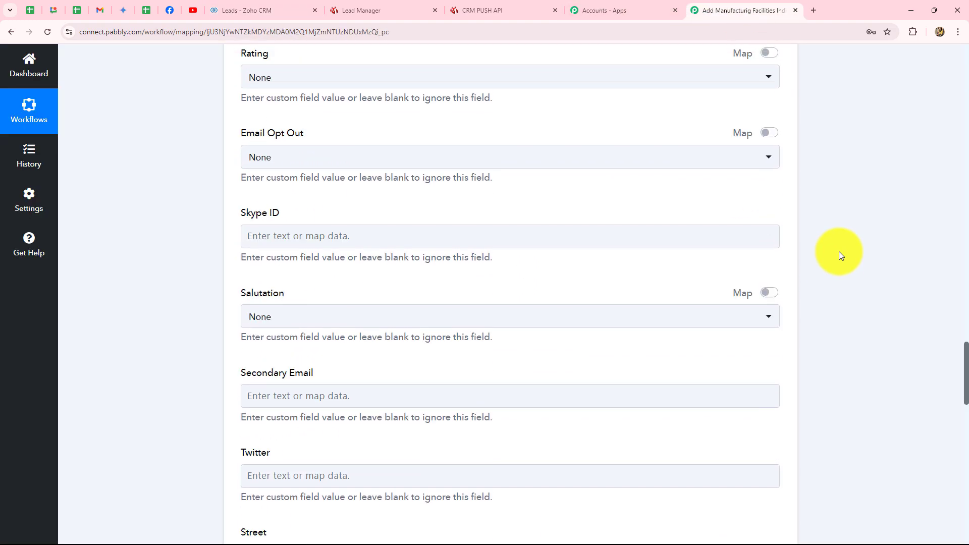